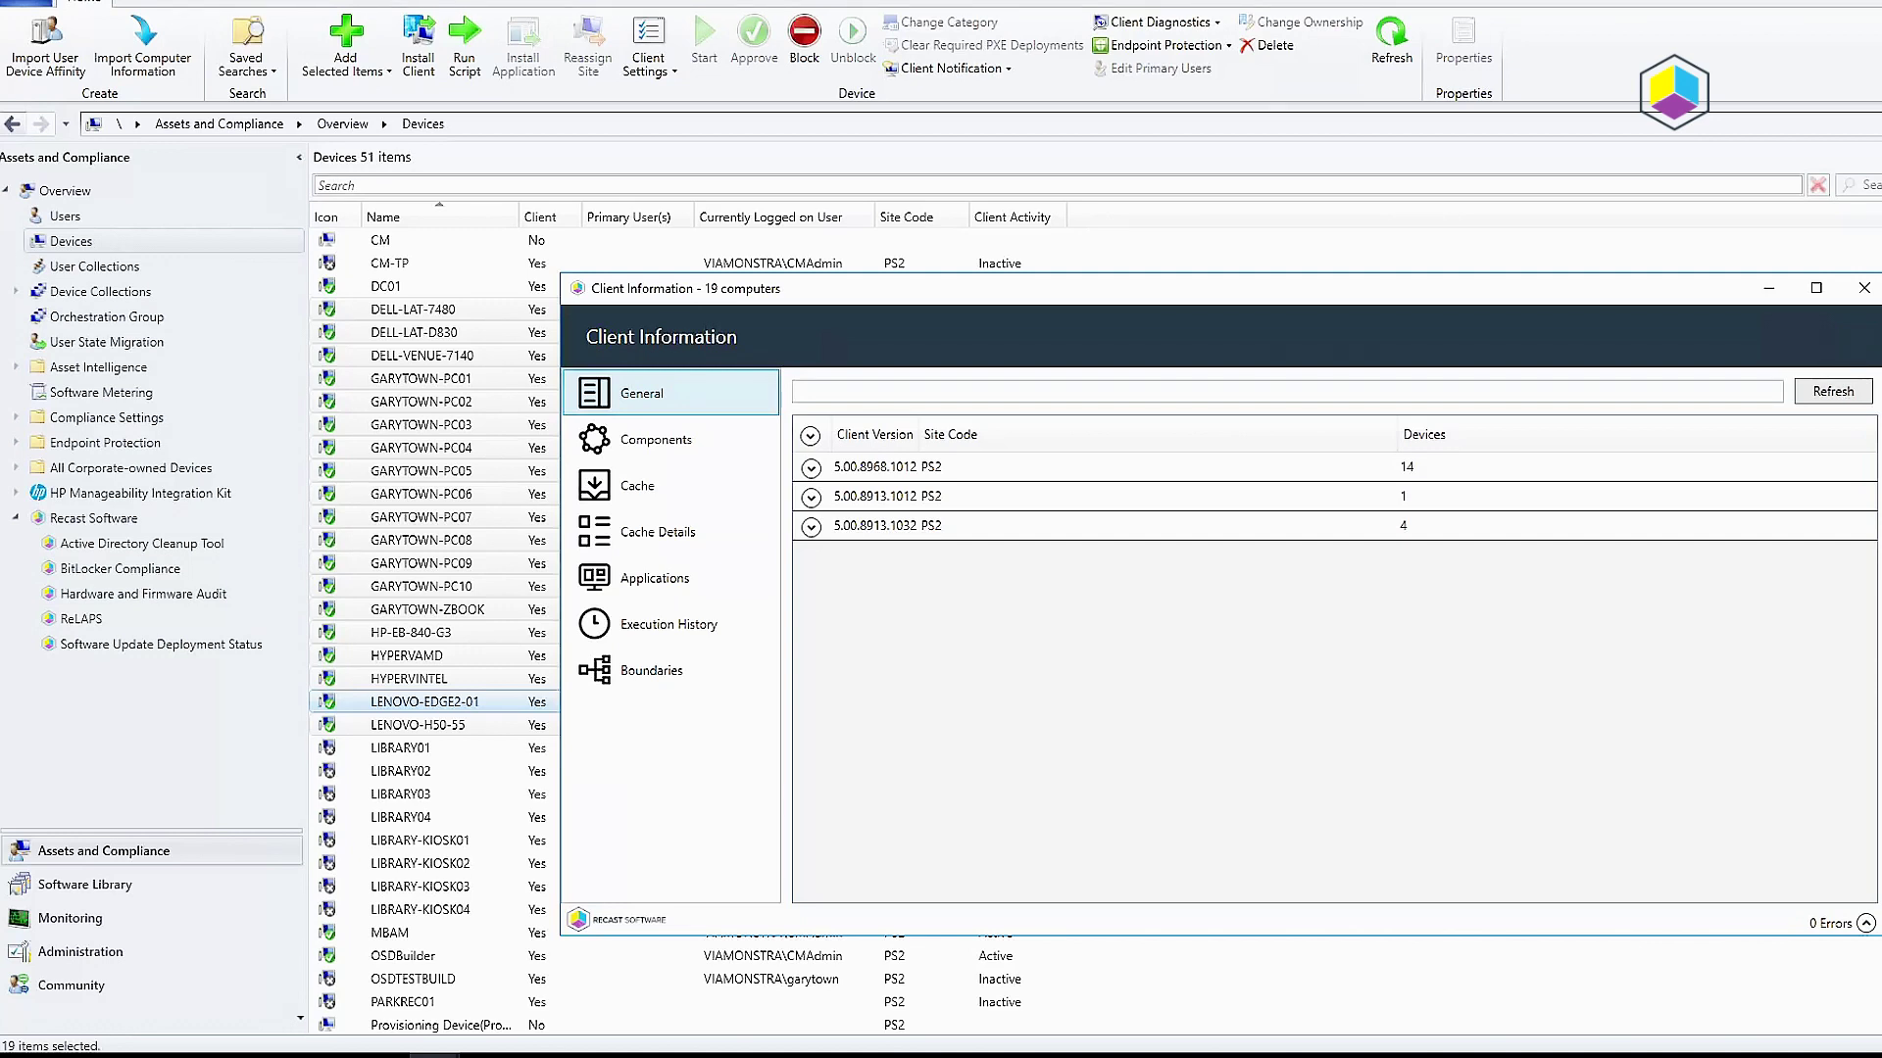
Review the devices under client versions 5.00.8913.1032 and 5.00.8913.1012, collapse both groups, and view the client components.
click(810, 528)
click(812, 498)
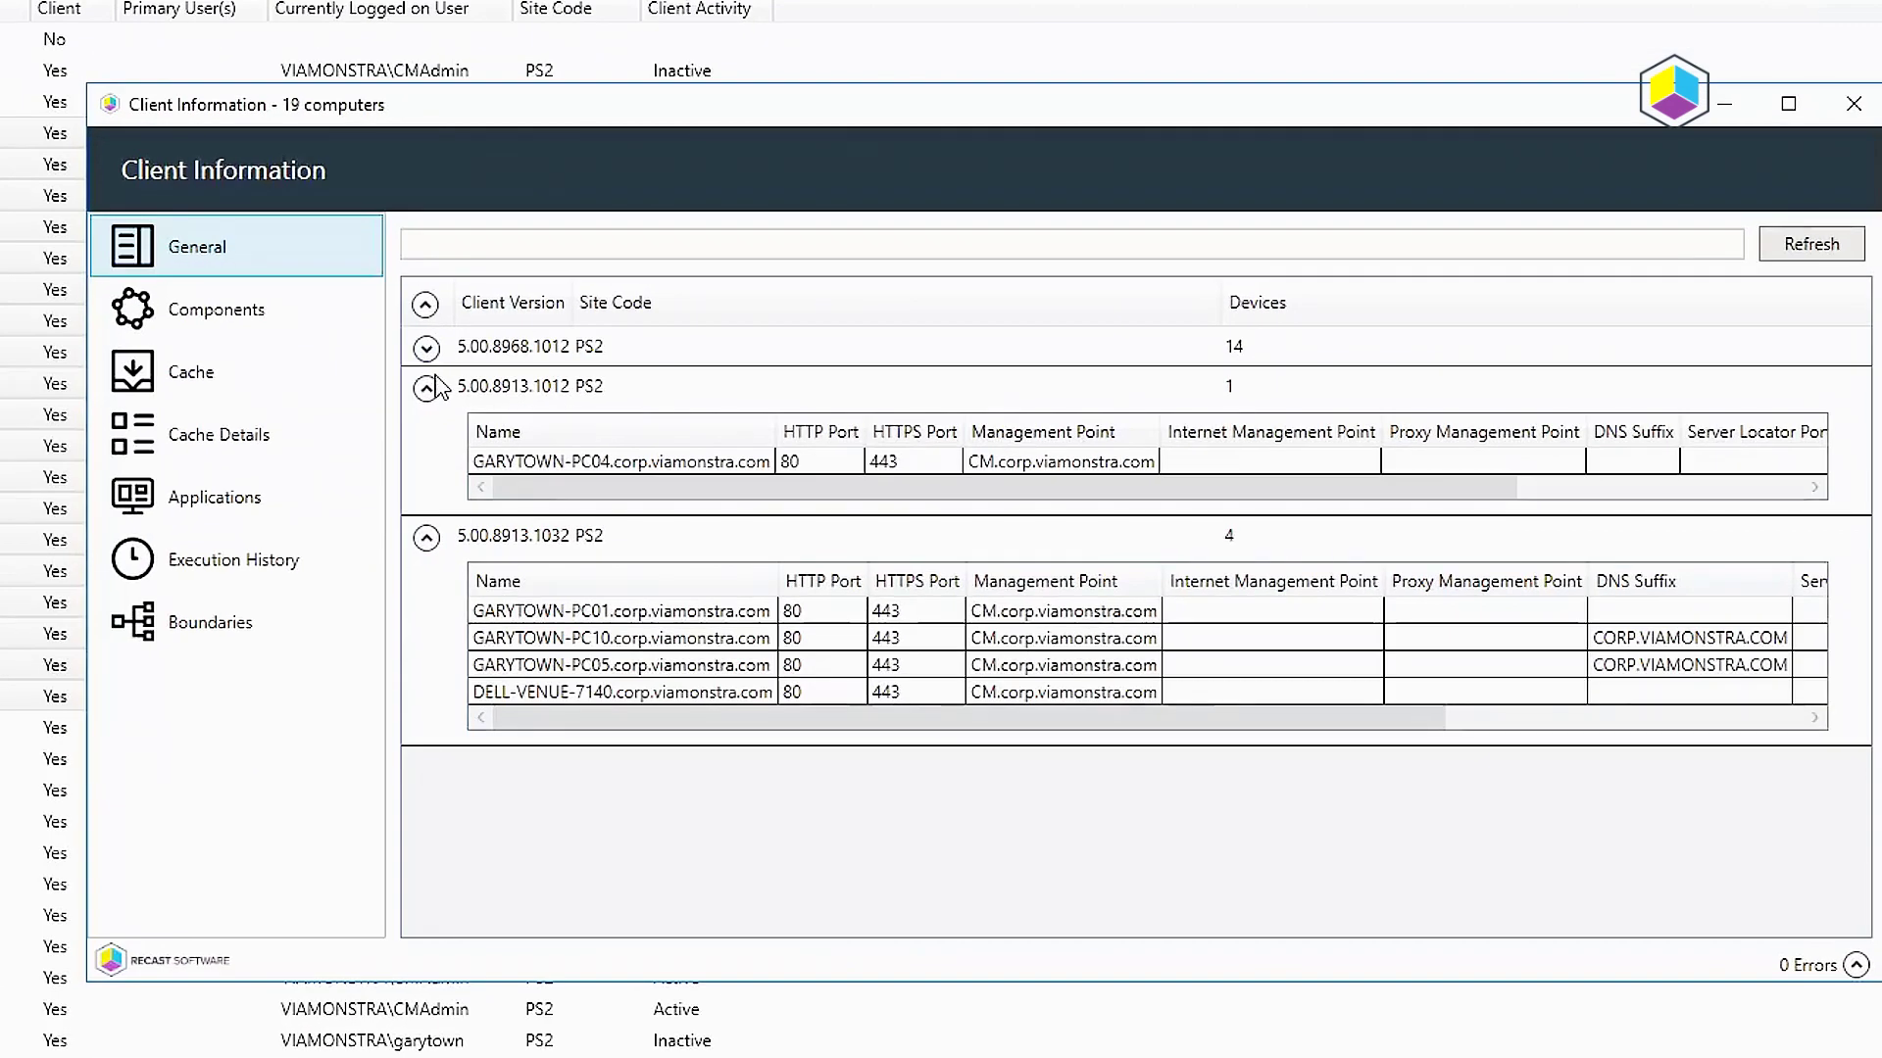
click(426, 388)
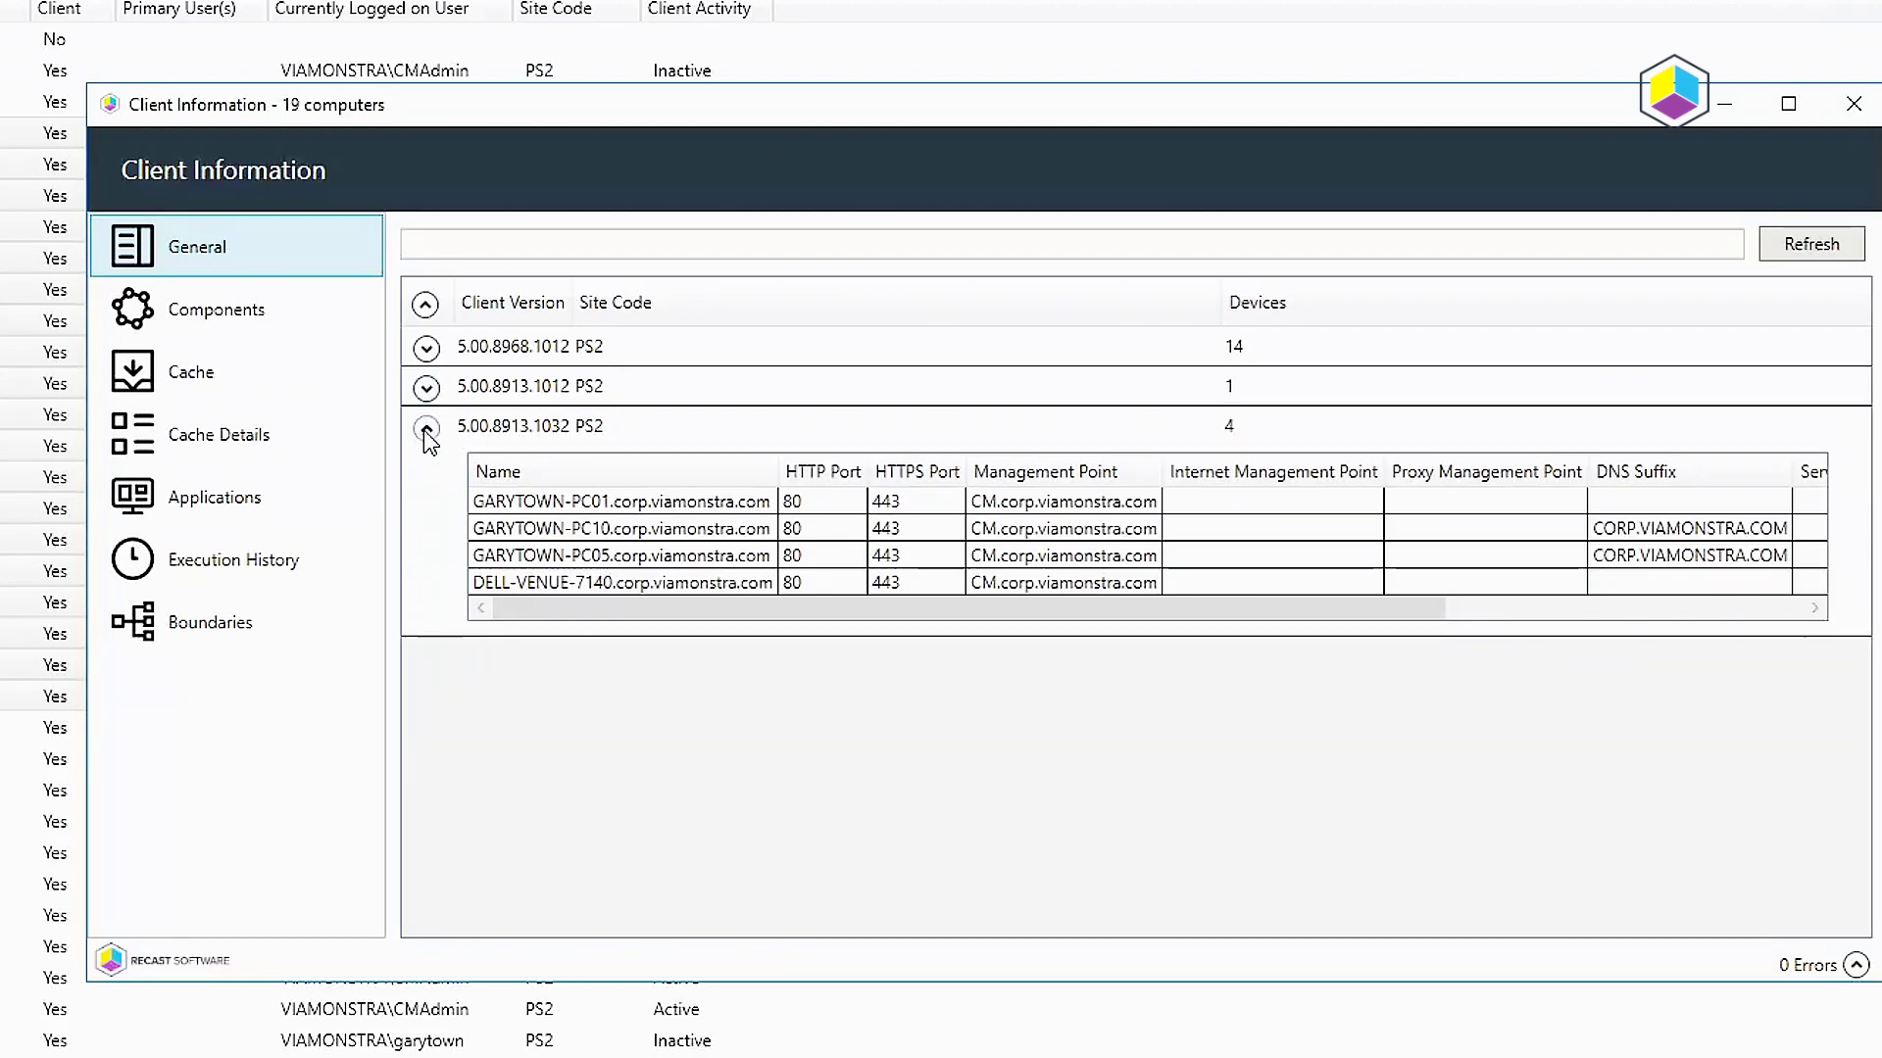
click(426, 430)
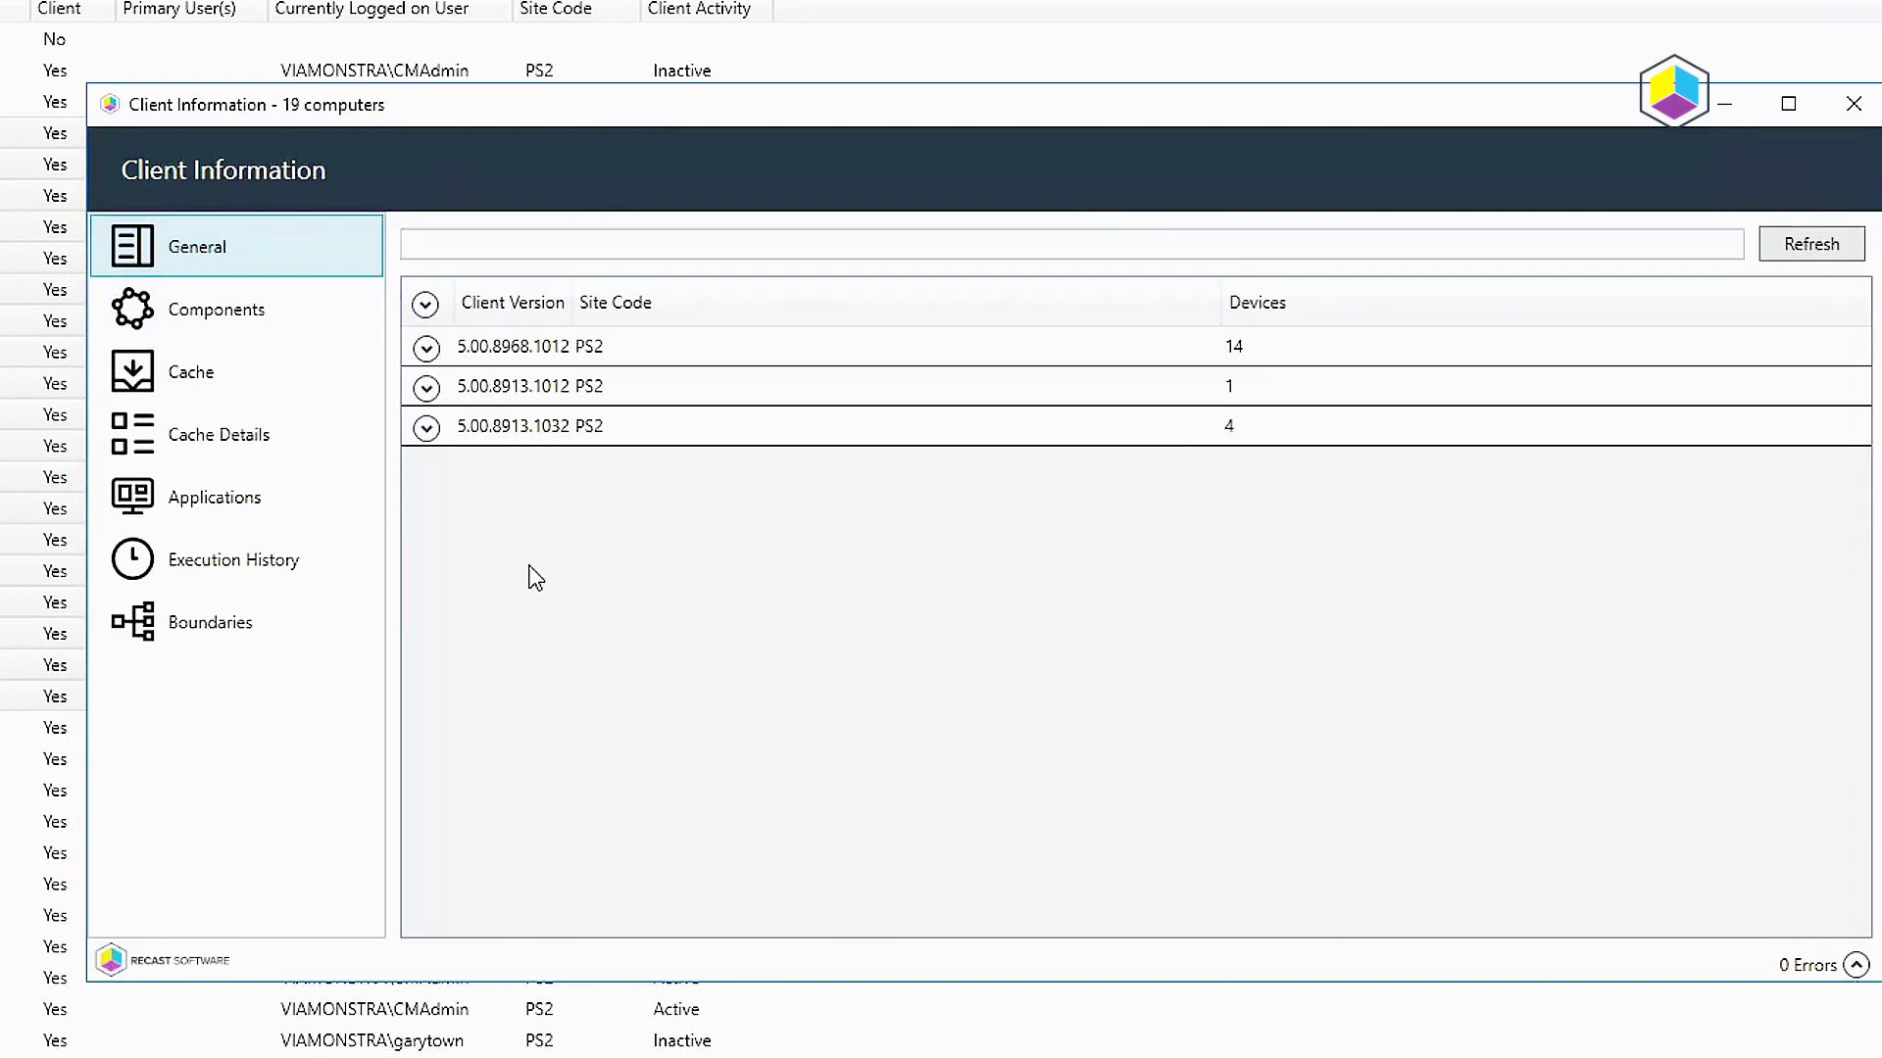
click(267, 315)
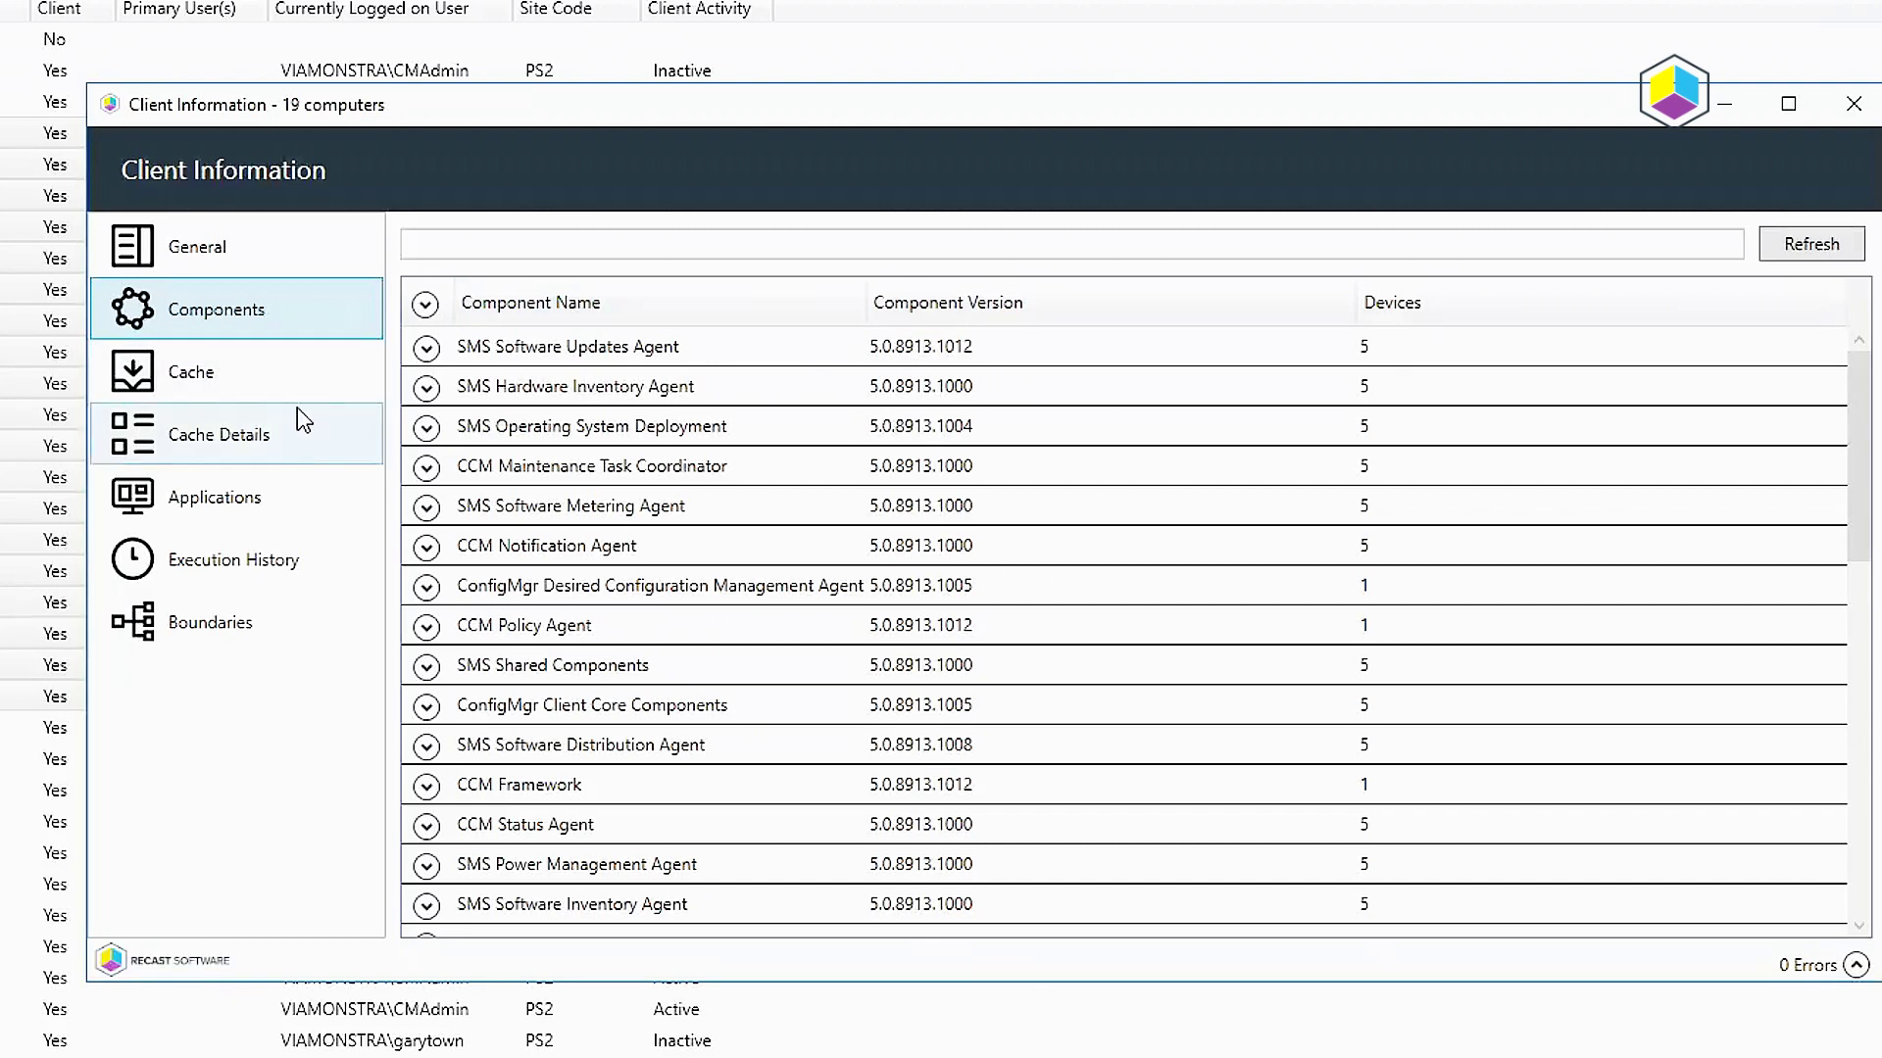
Change the client cache size of LENOVO-H50-55 in the 22571 group to 25600 MB and dismiss the result report.
click(153, 384)
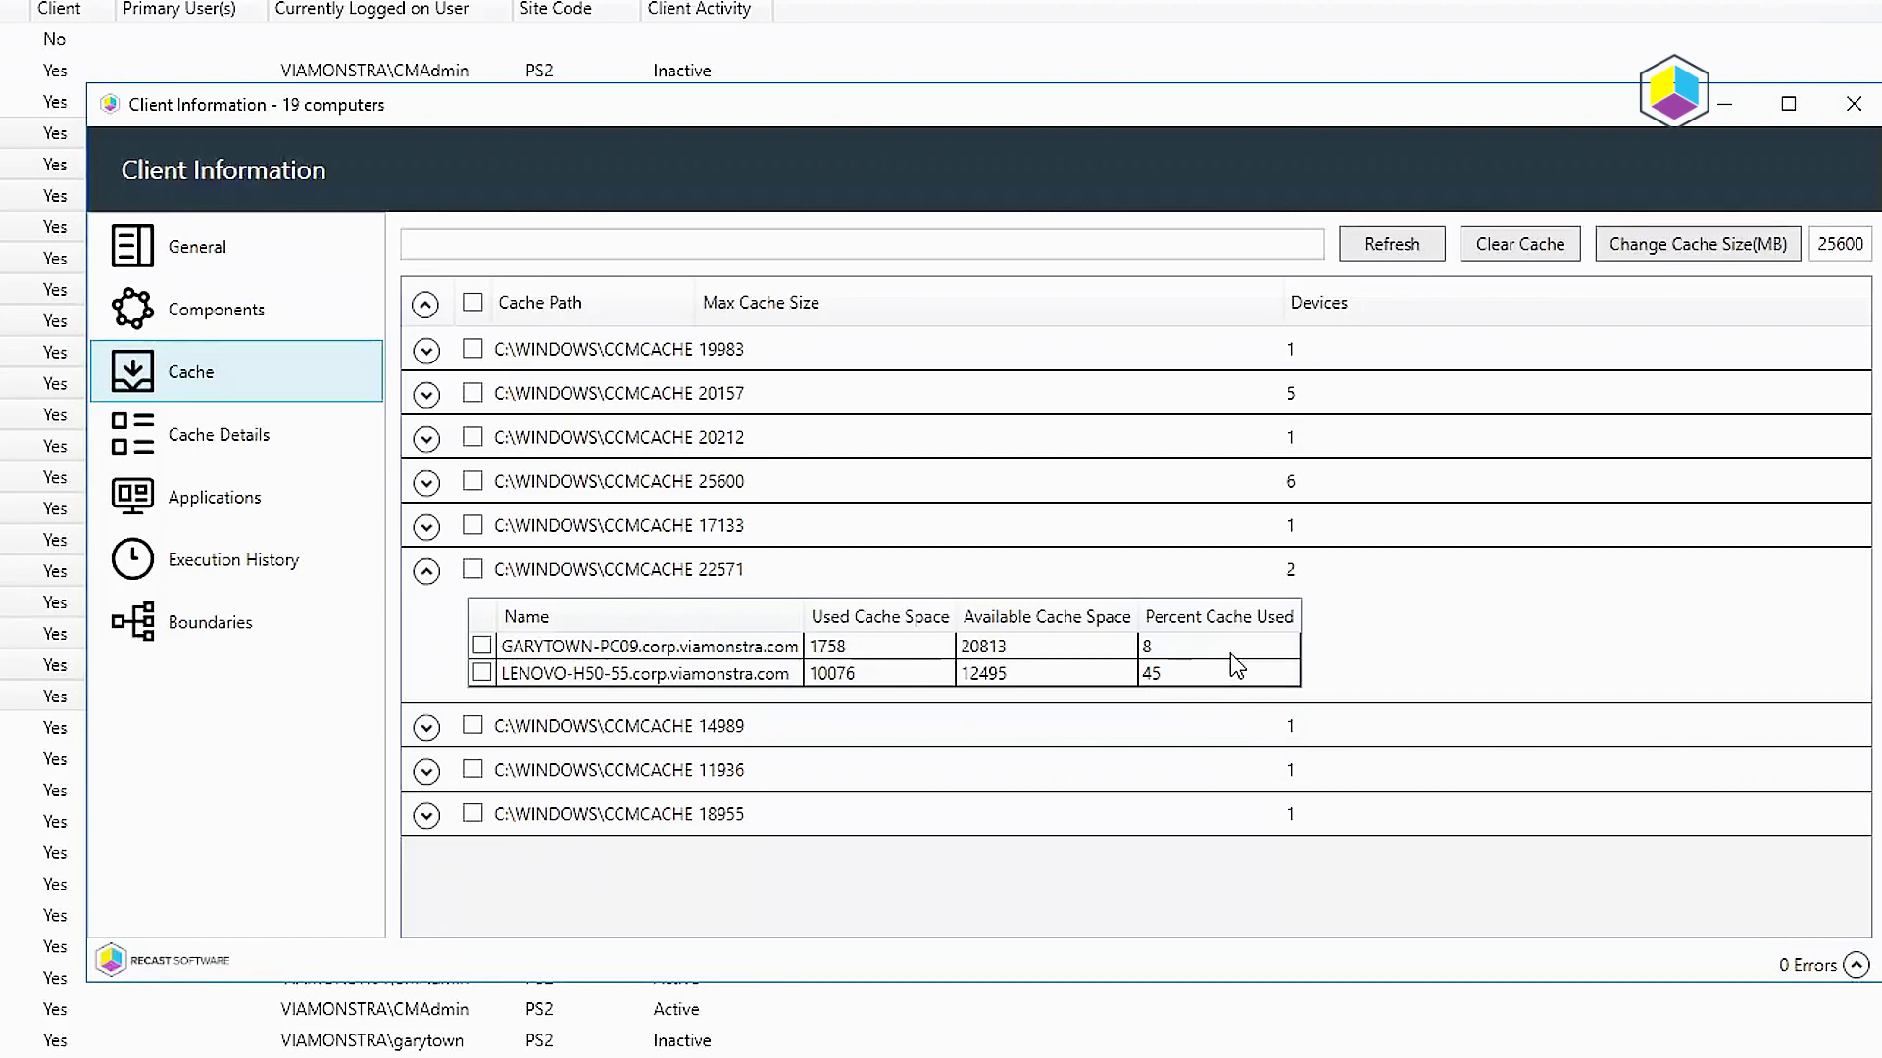
click(486, 684)
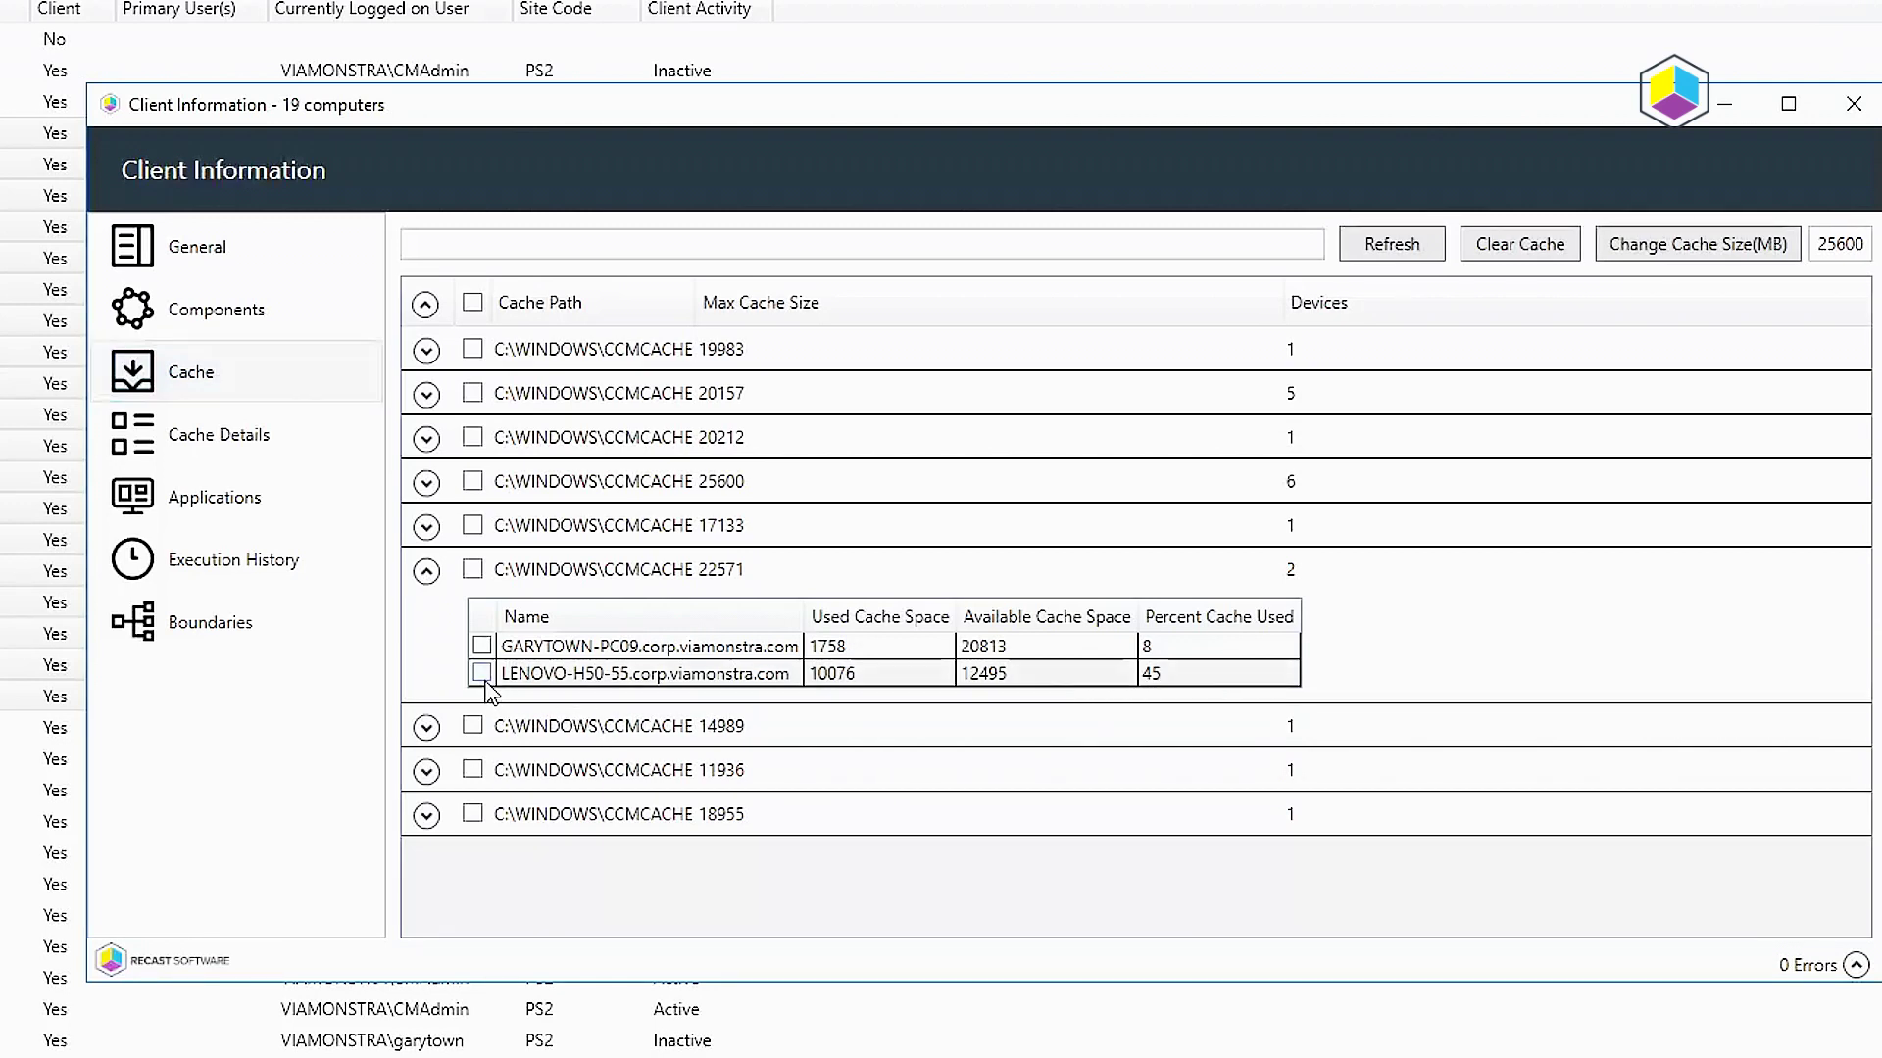
click(481, 674)
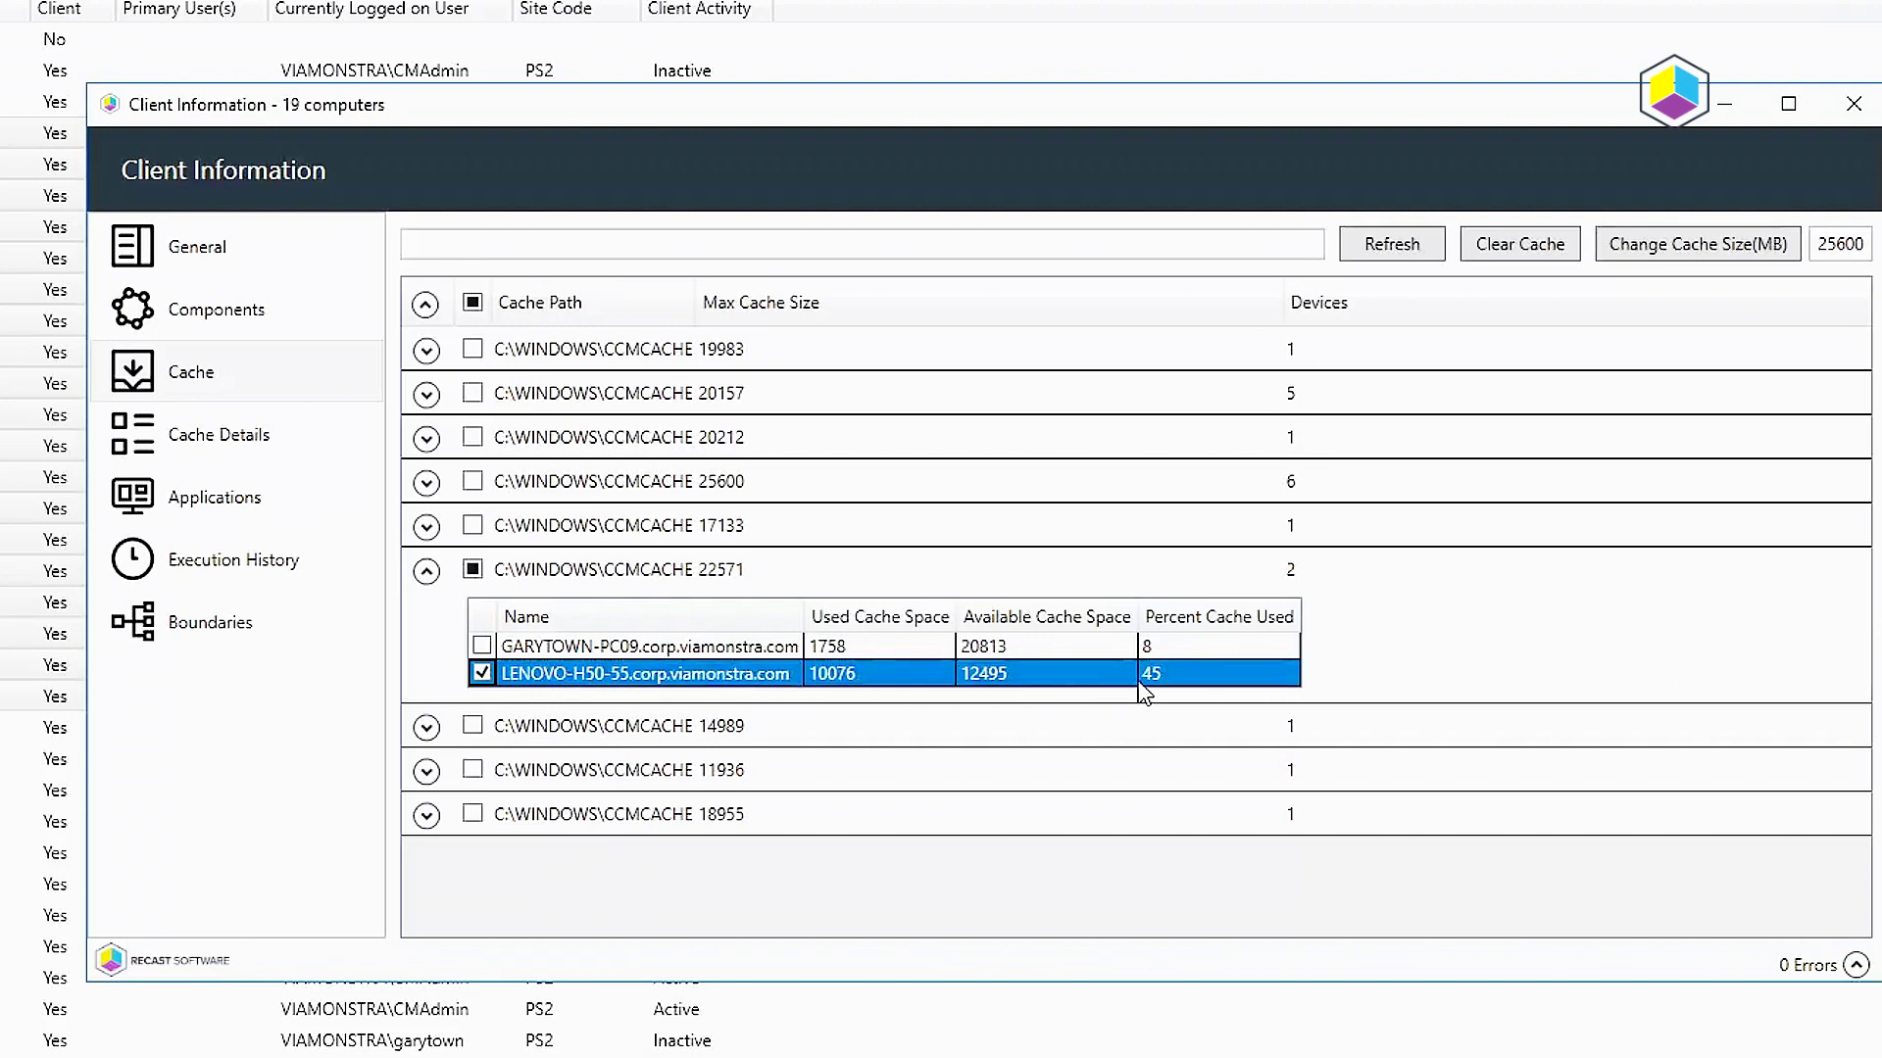
click(1650, 253)
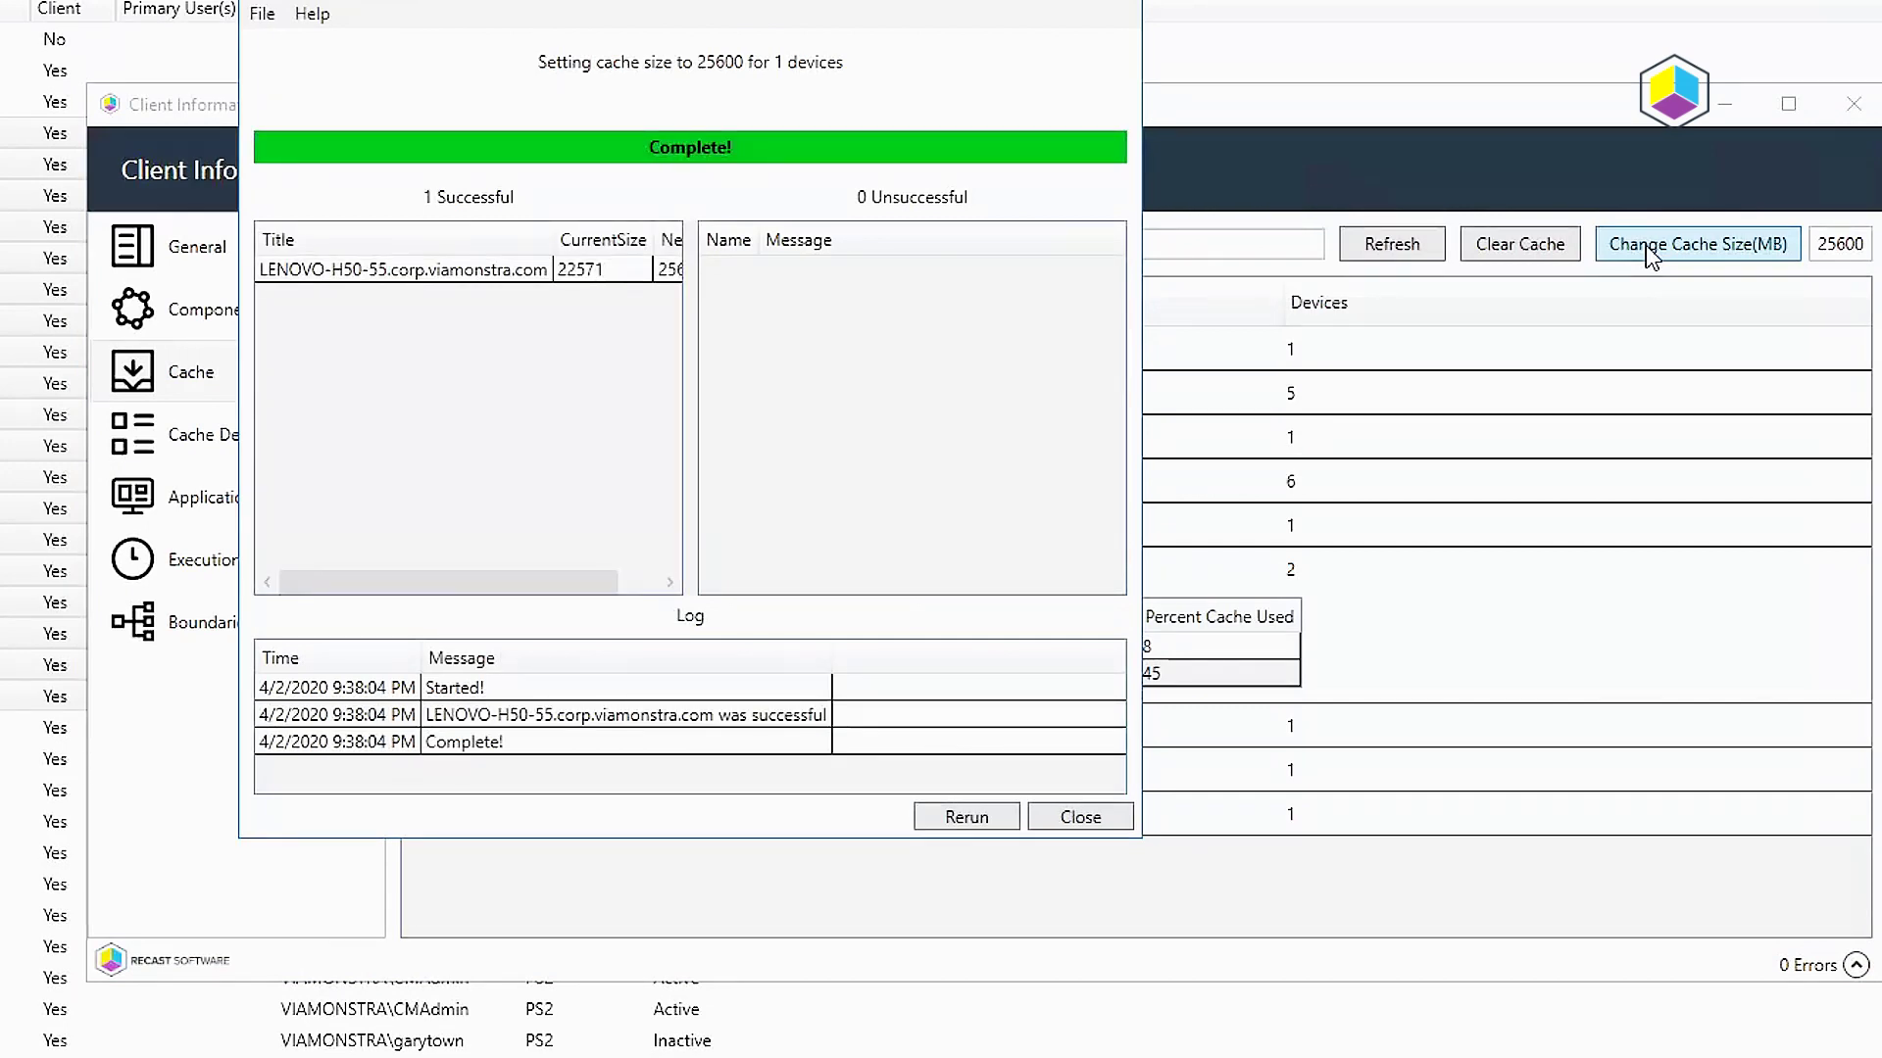
drag(427, 582, 467, 582)
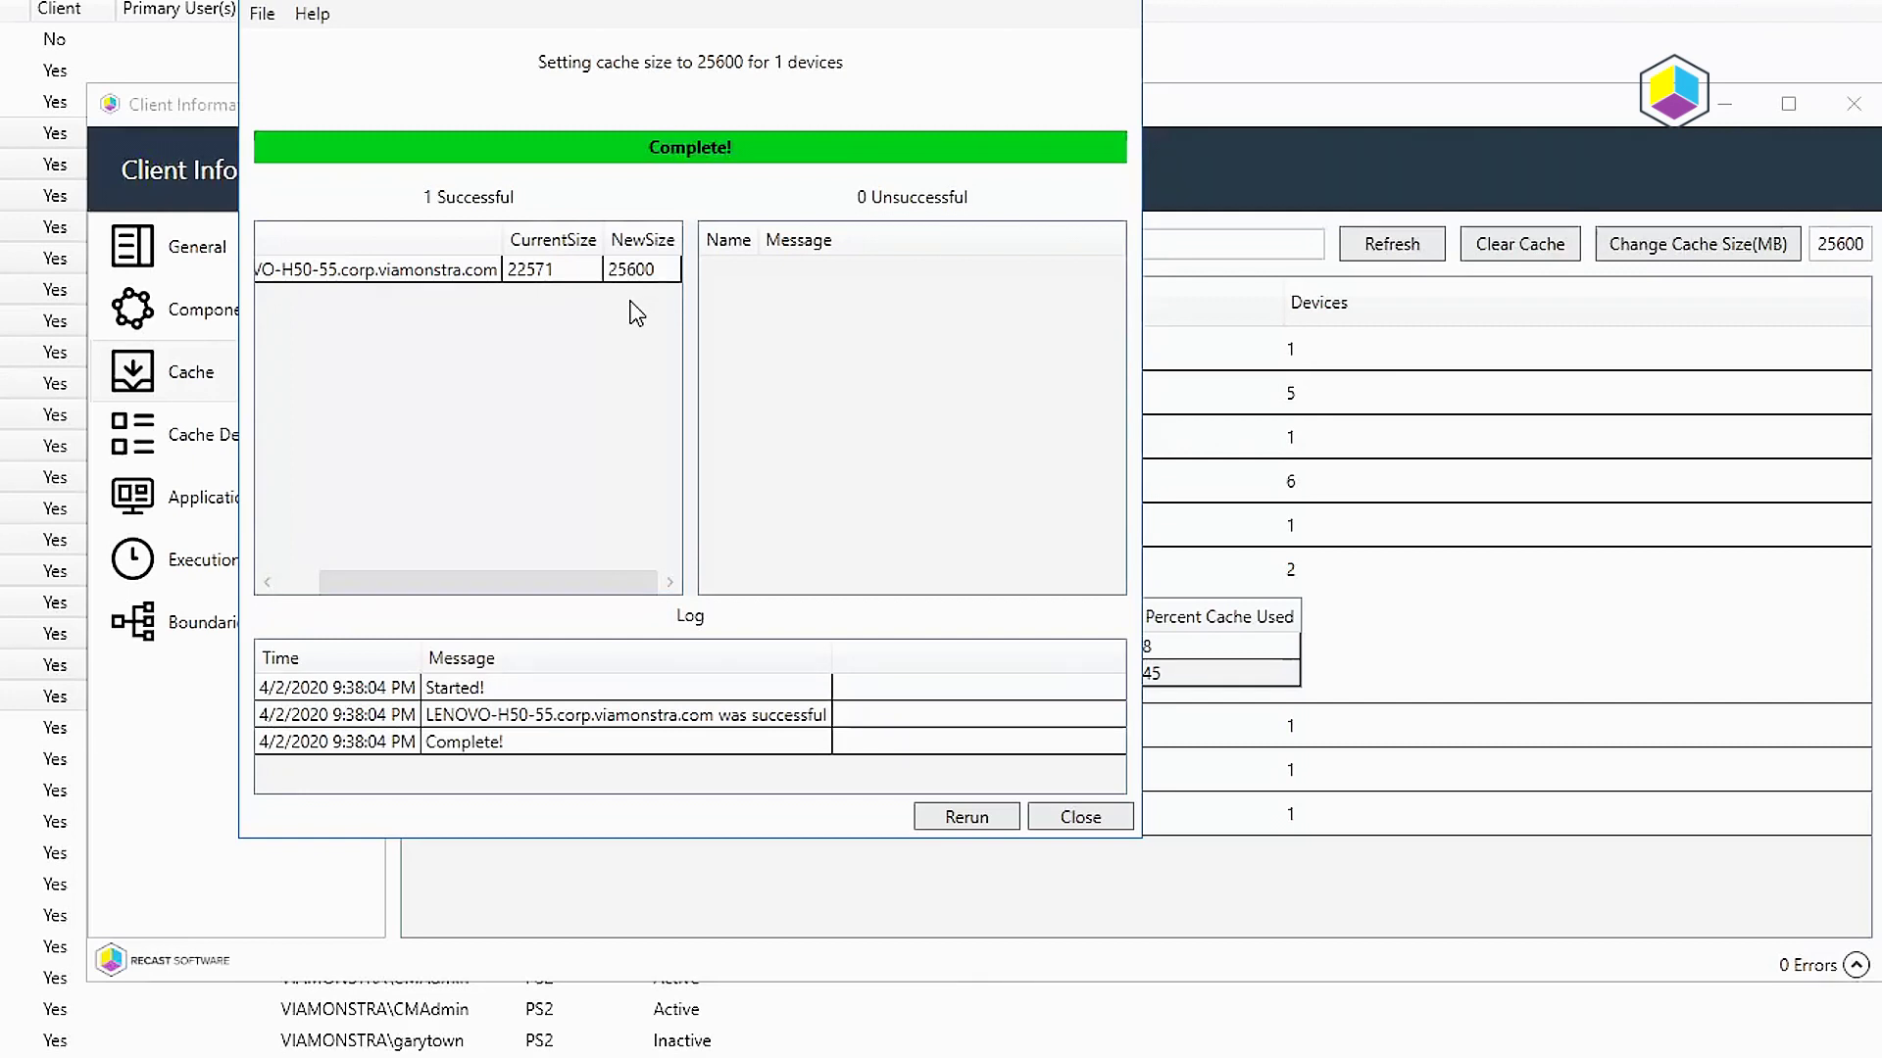
click(1082, 819)
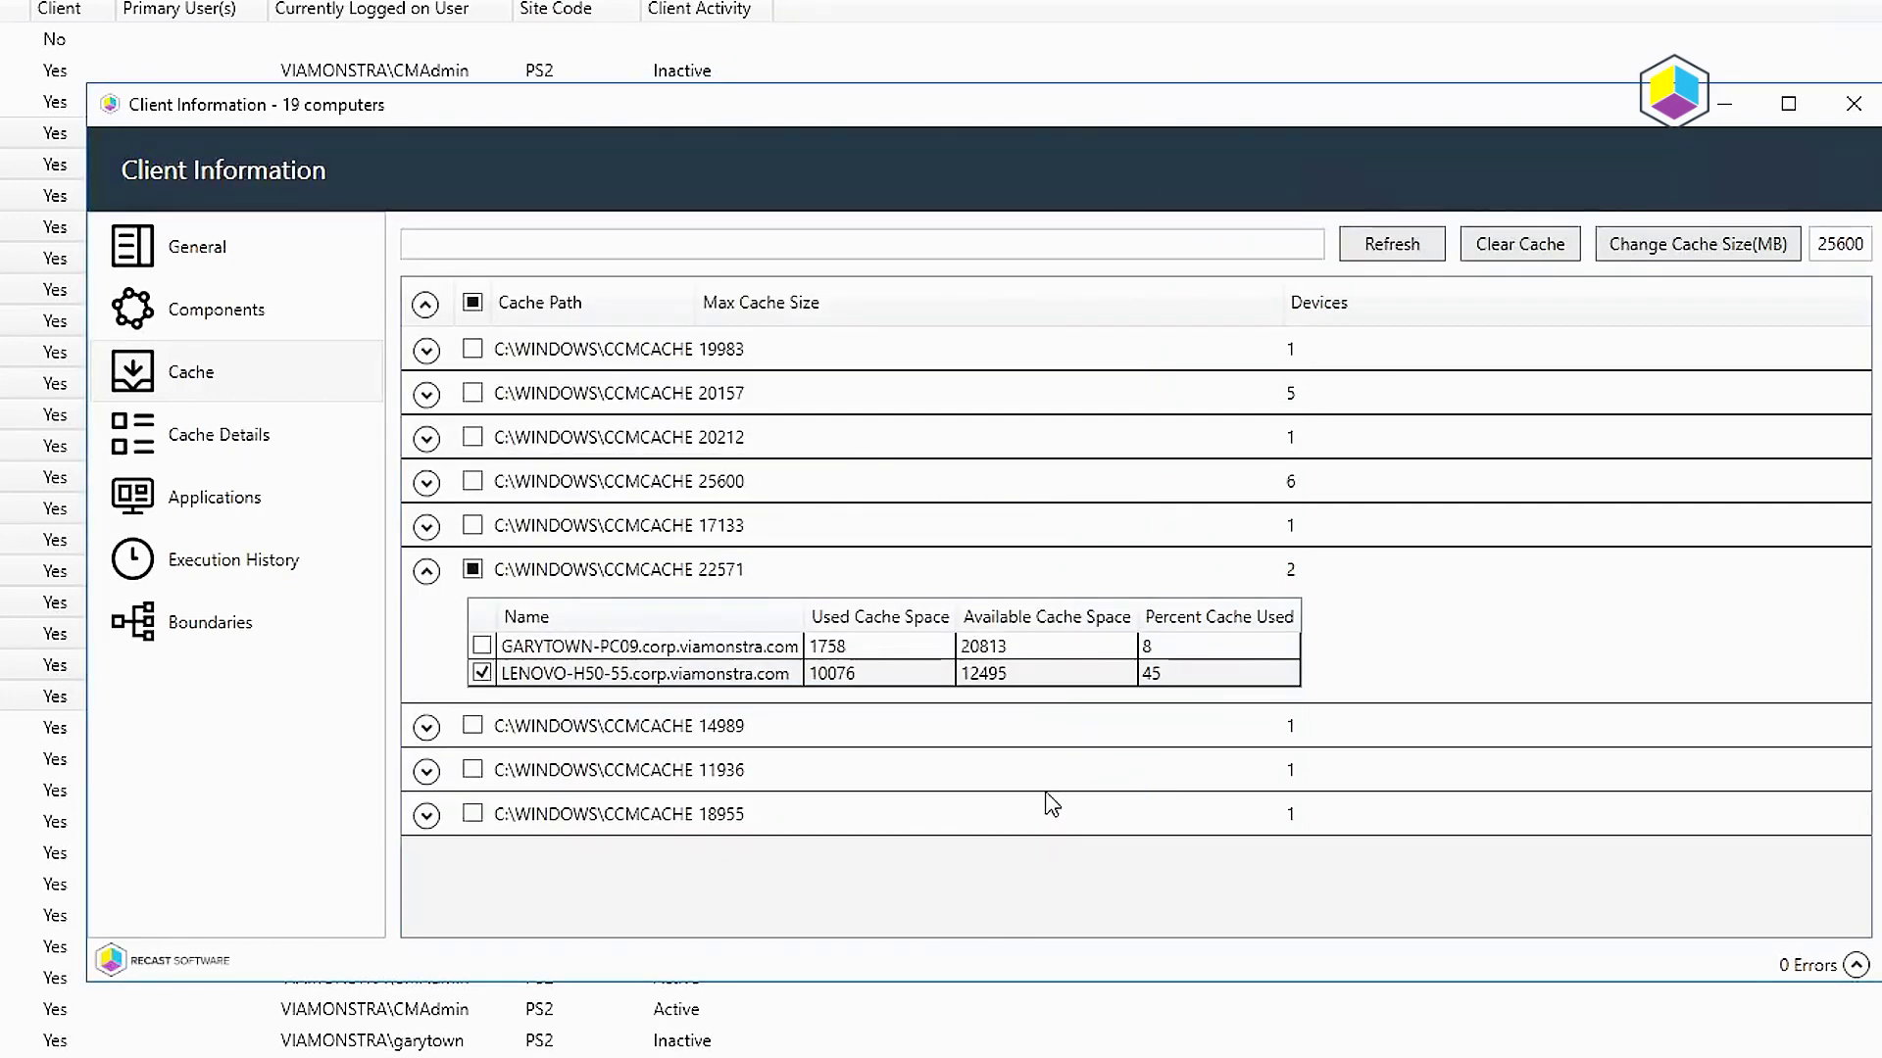
Collapse the 22571 cache group and select all cache path groups.
click(427, 570)
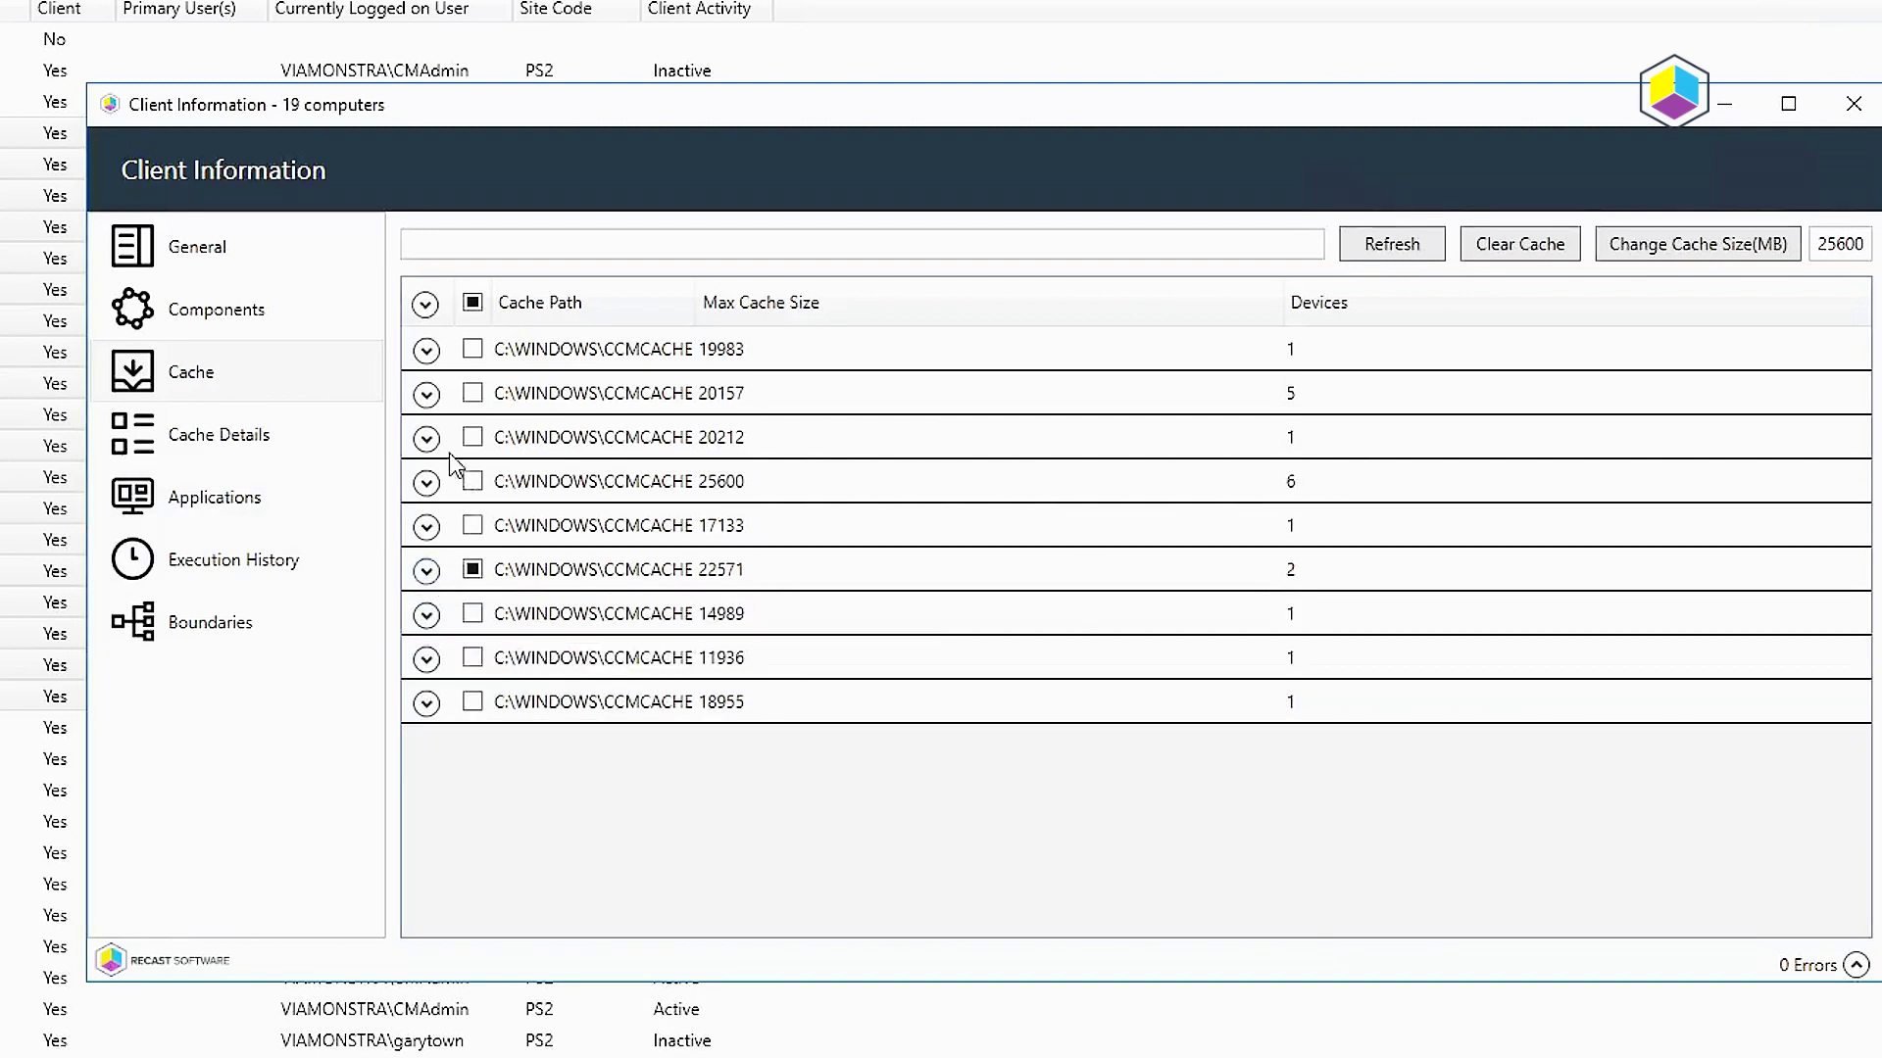
click(472, 302)
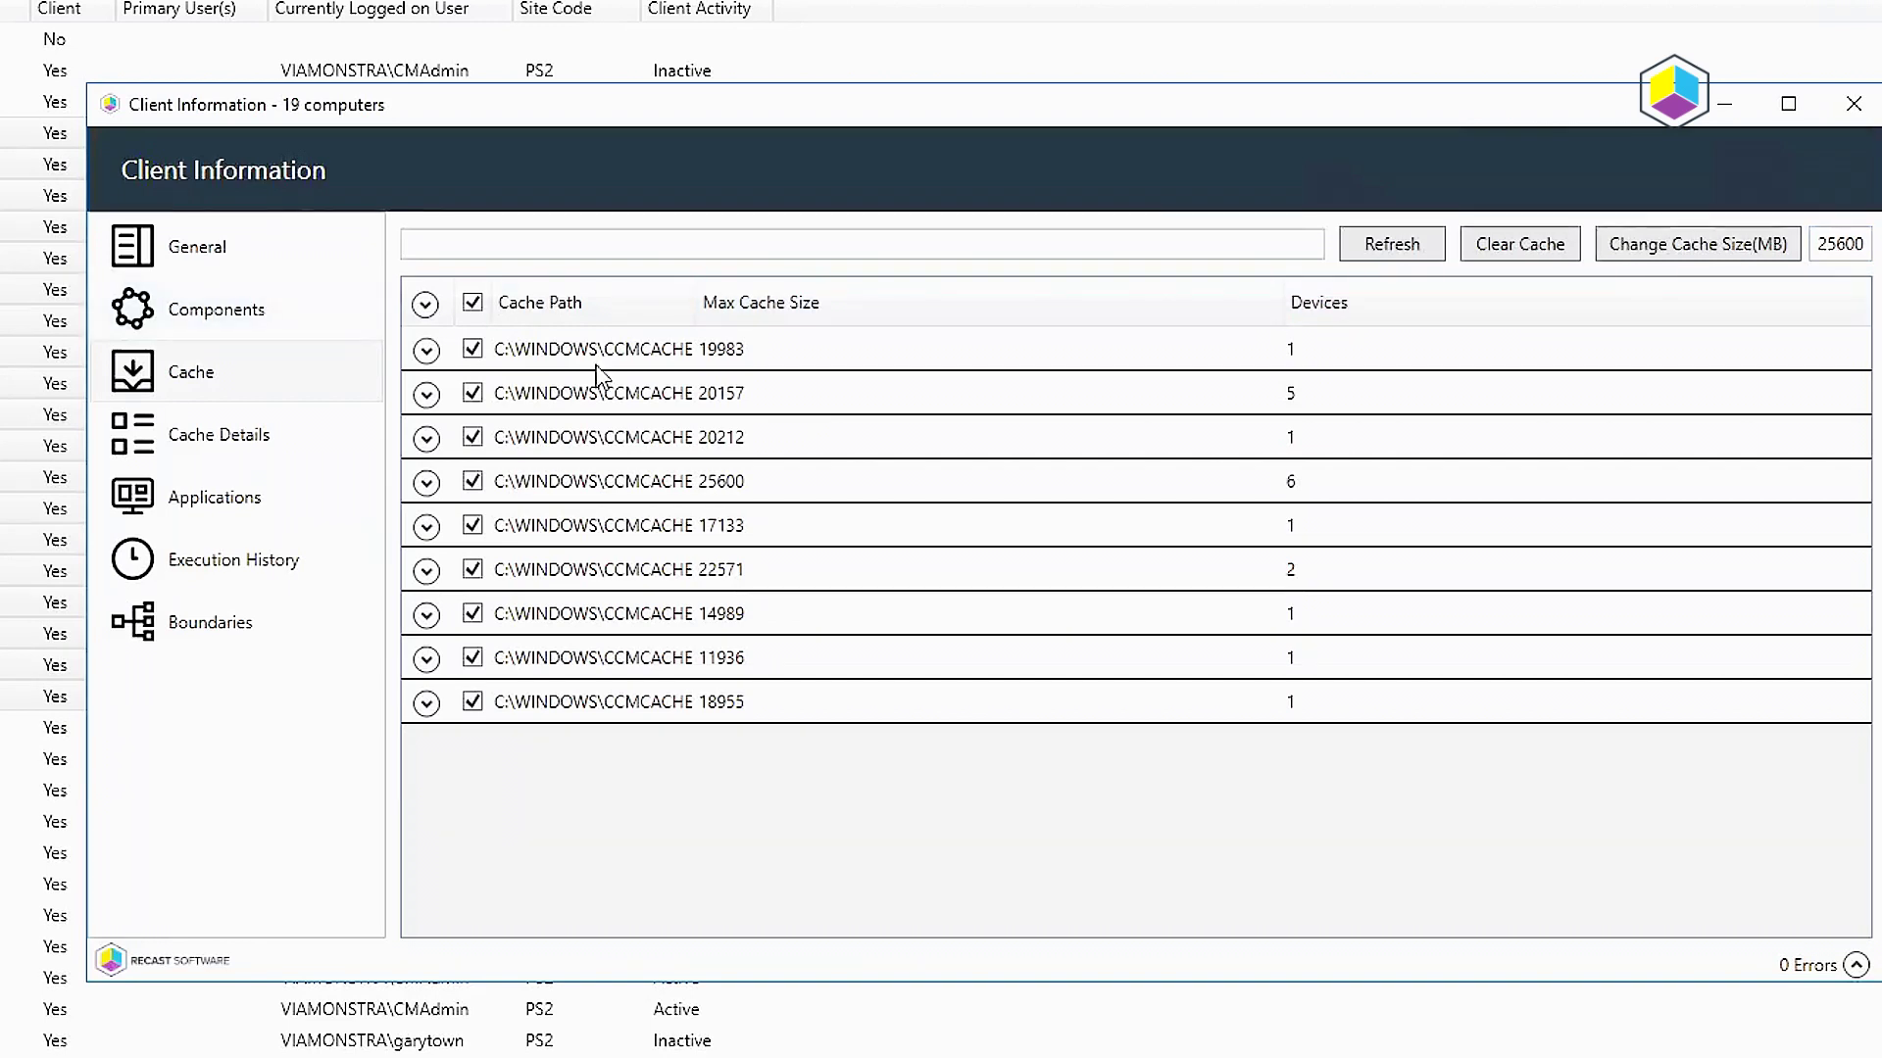
Examine the cached content across the devices, including versions, sizes and device counts, down to the Windows 10 Enterprise 1909 PreProd entries.
click(253, 455)
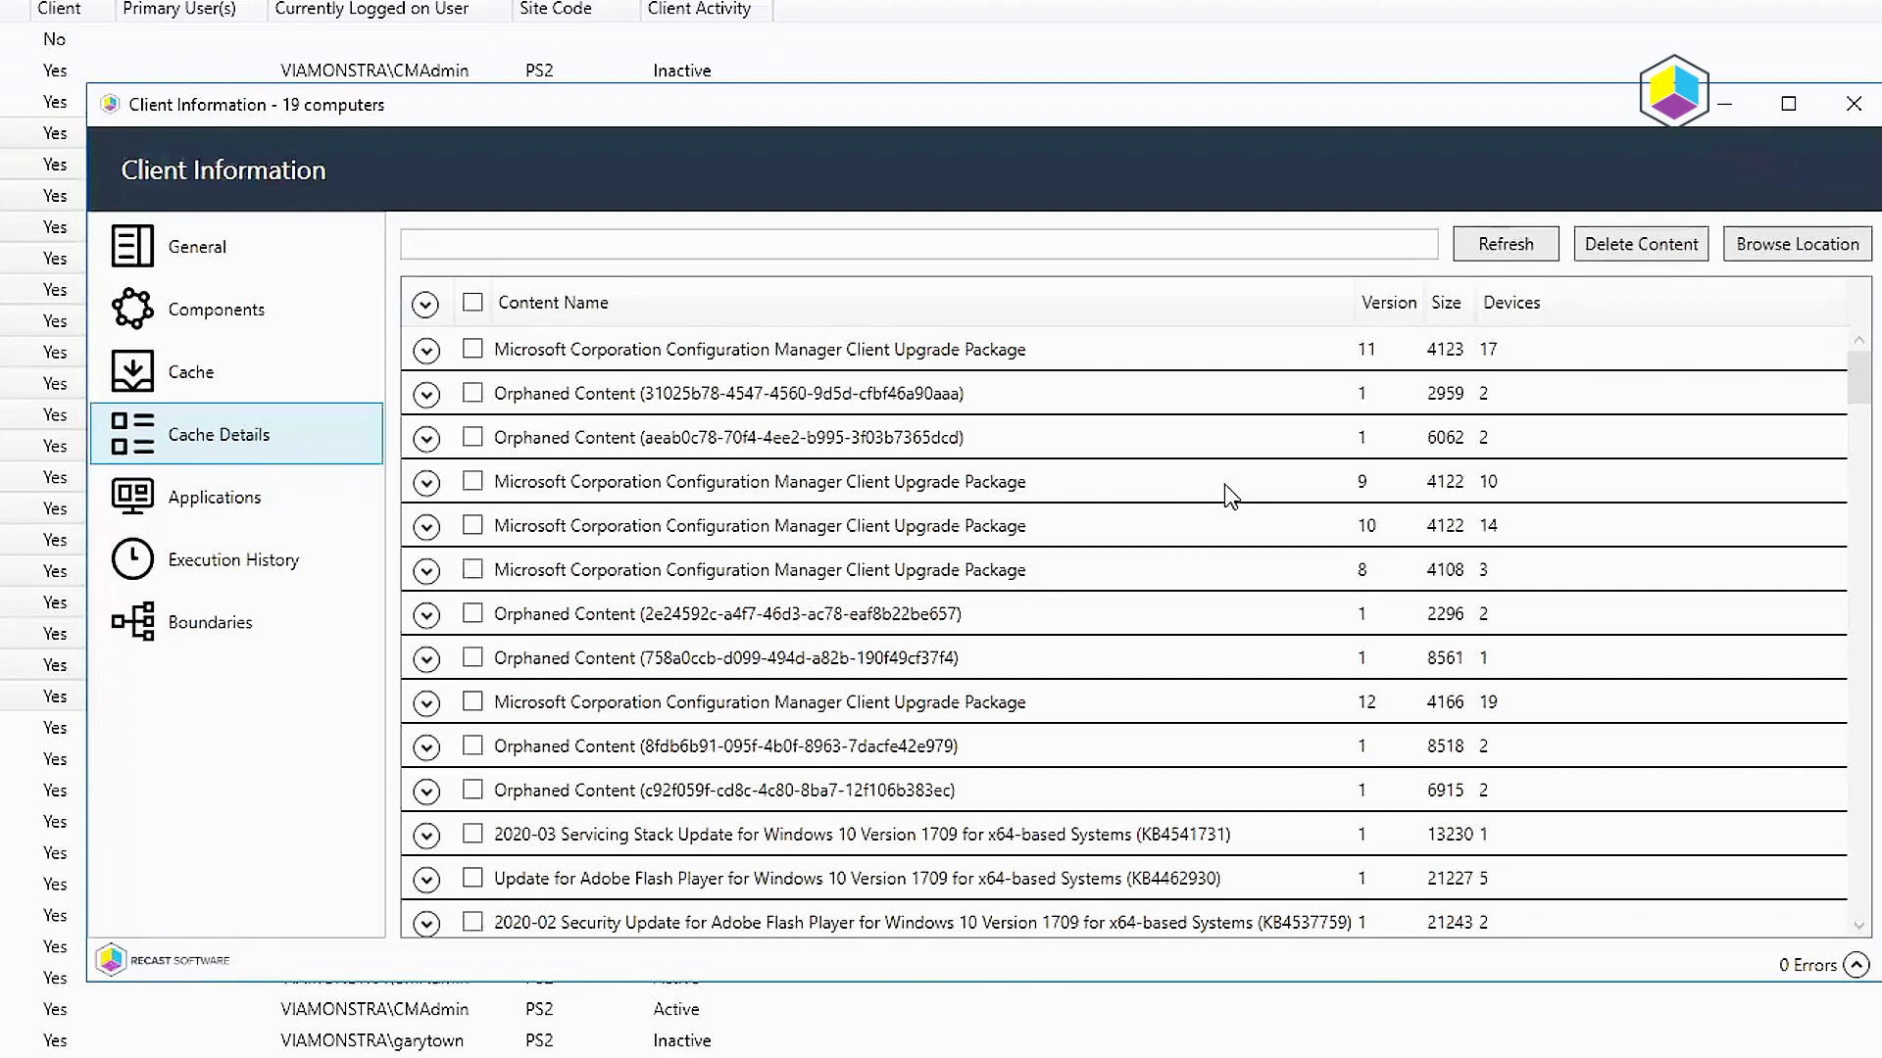
scroll(1240, 500, down, 2)
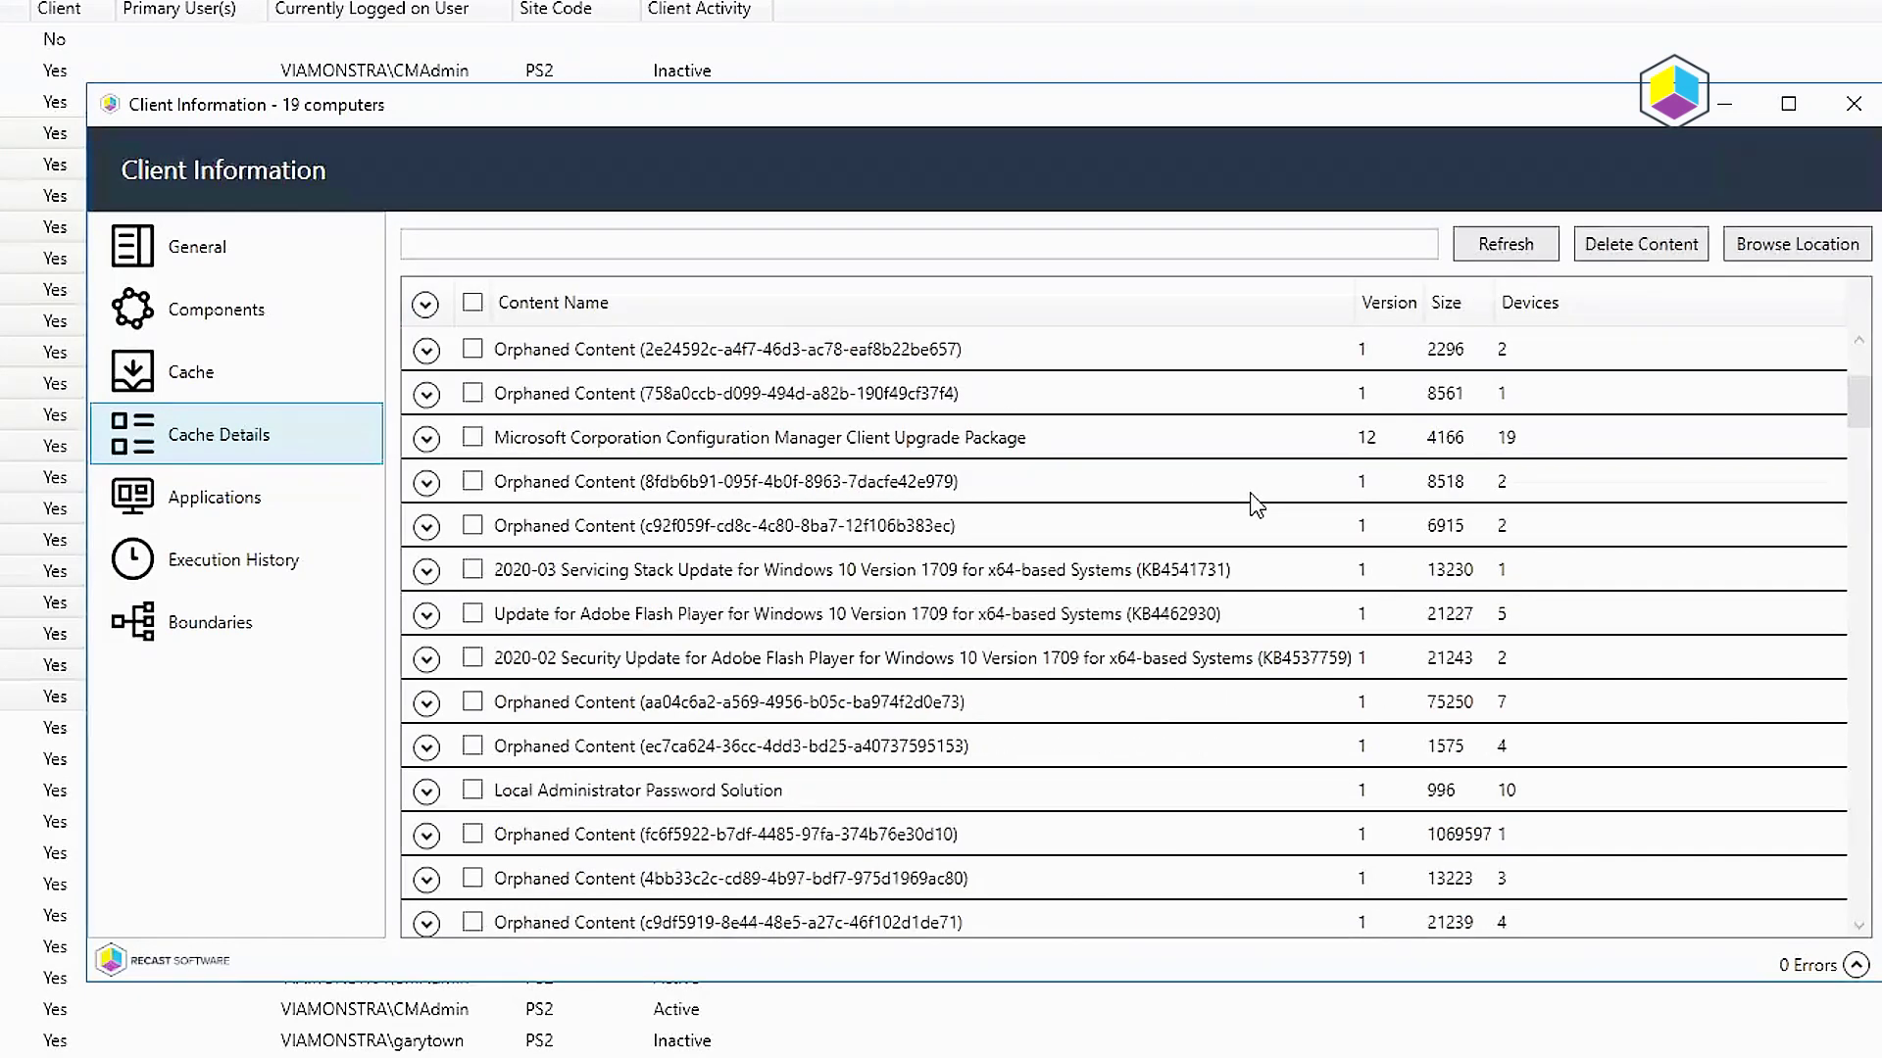
scroll(1244, 505, down, 1)
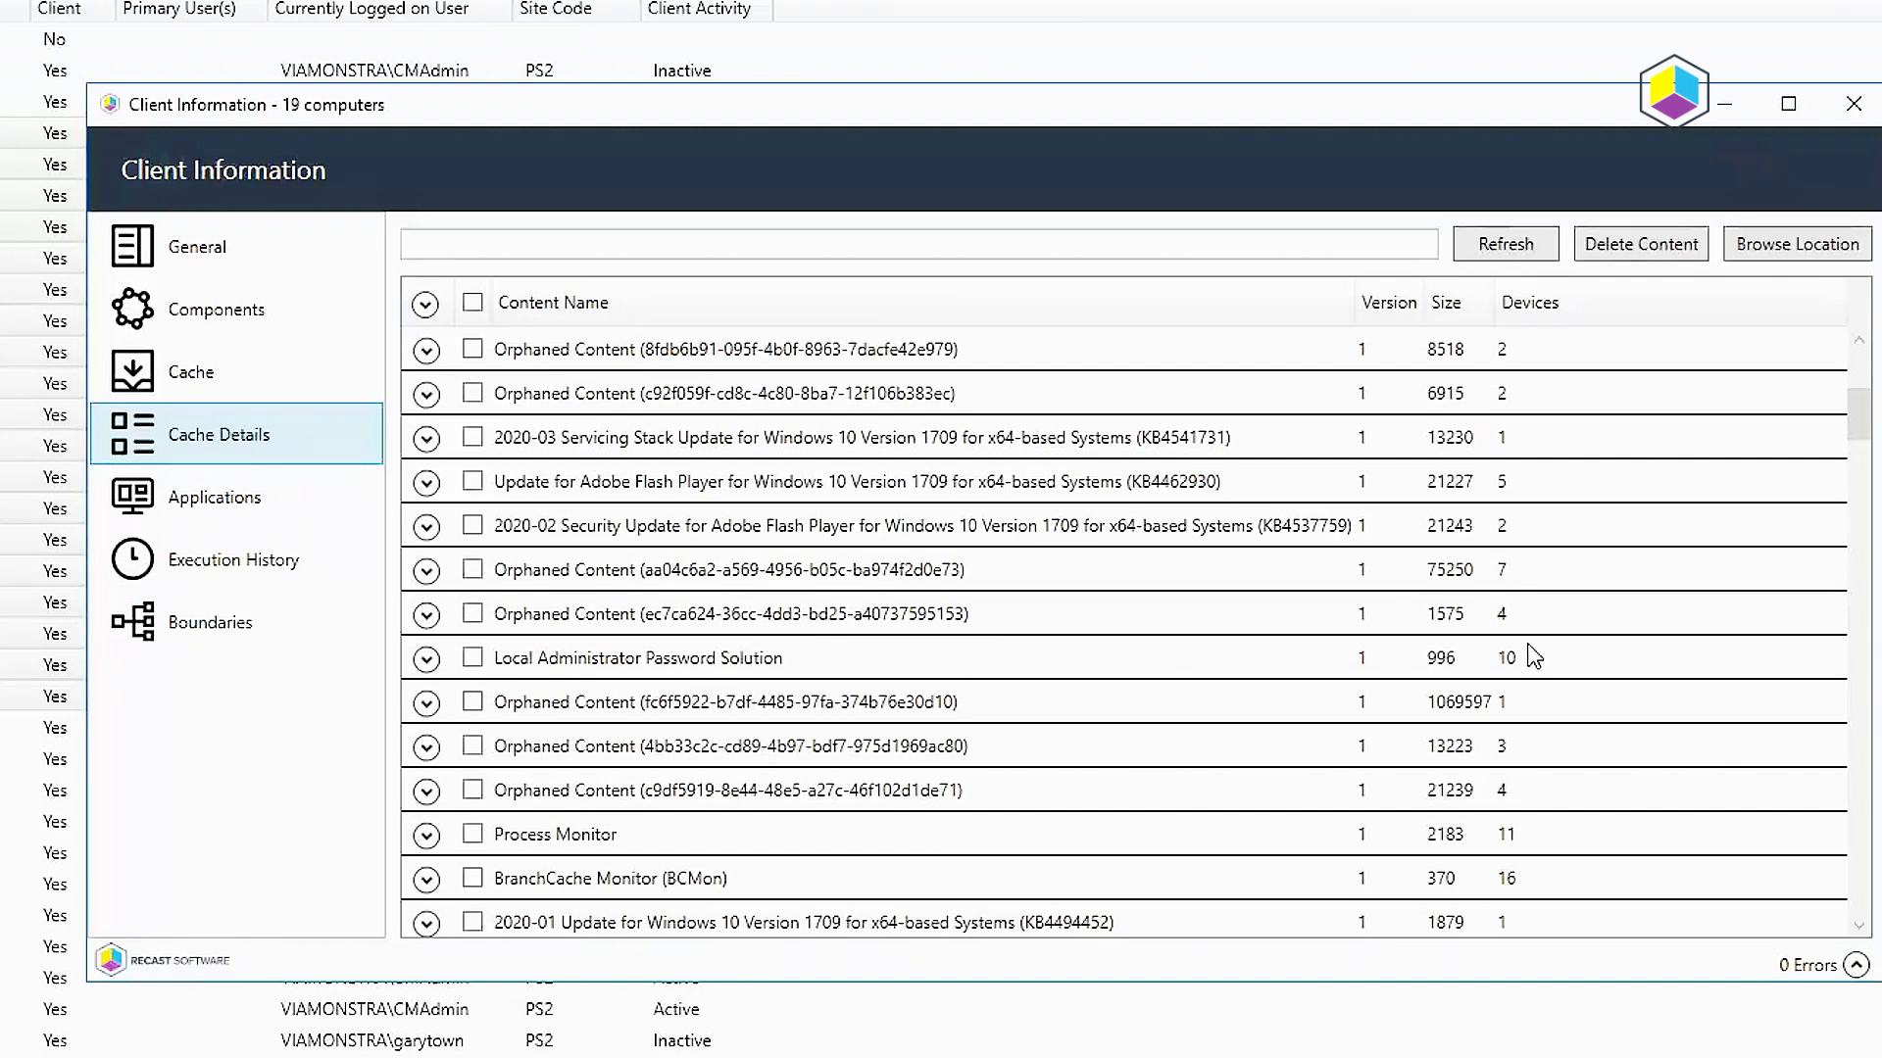
scroll(1593, 713, down, 1)
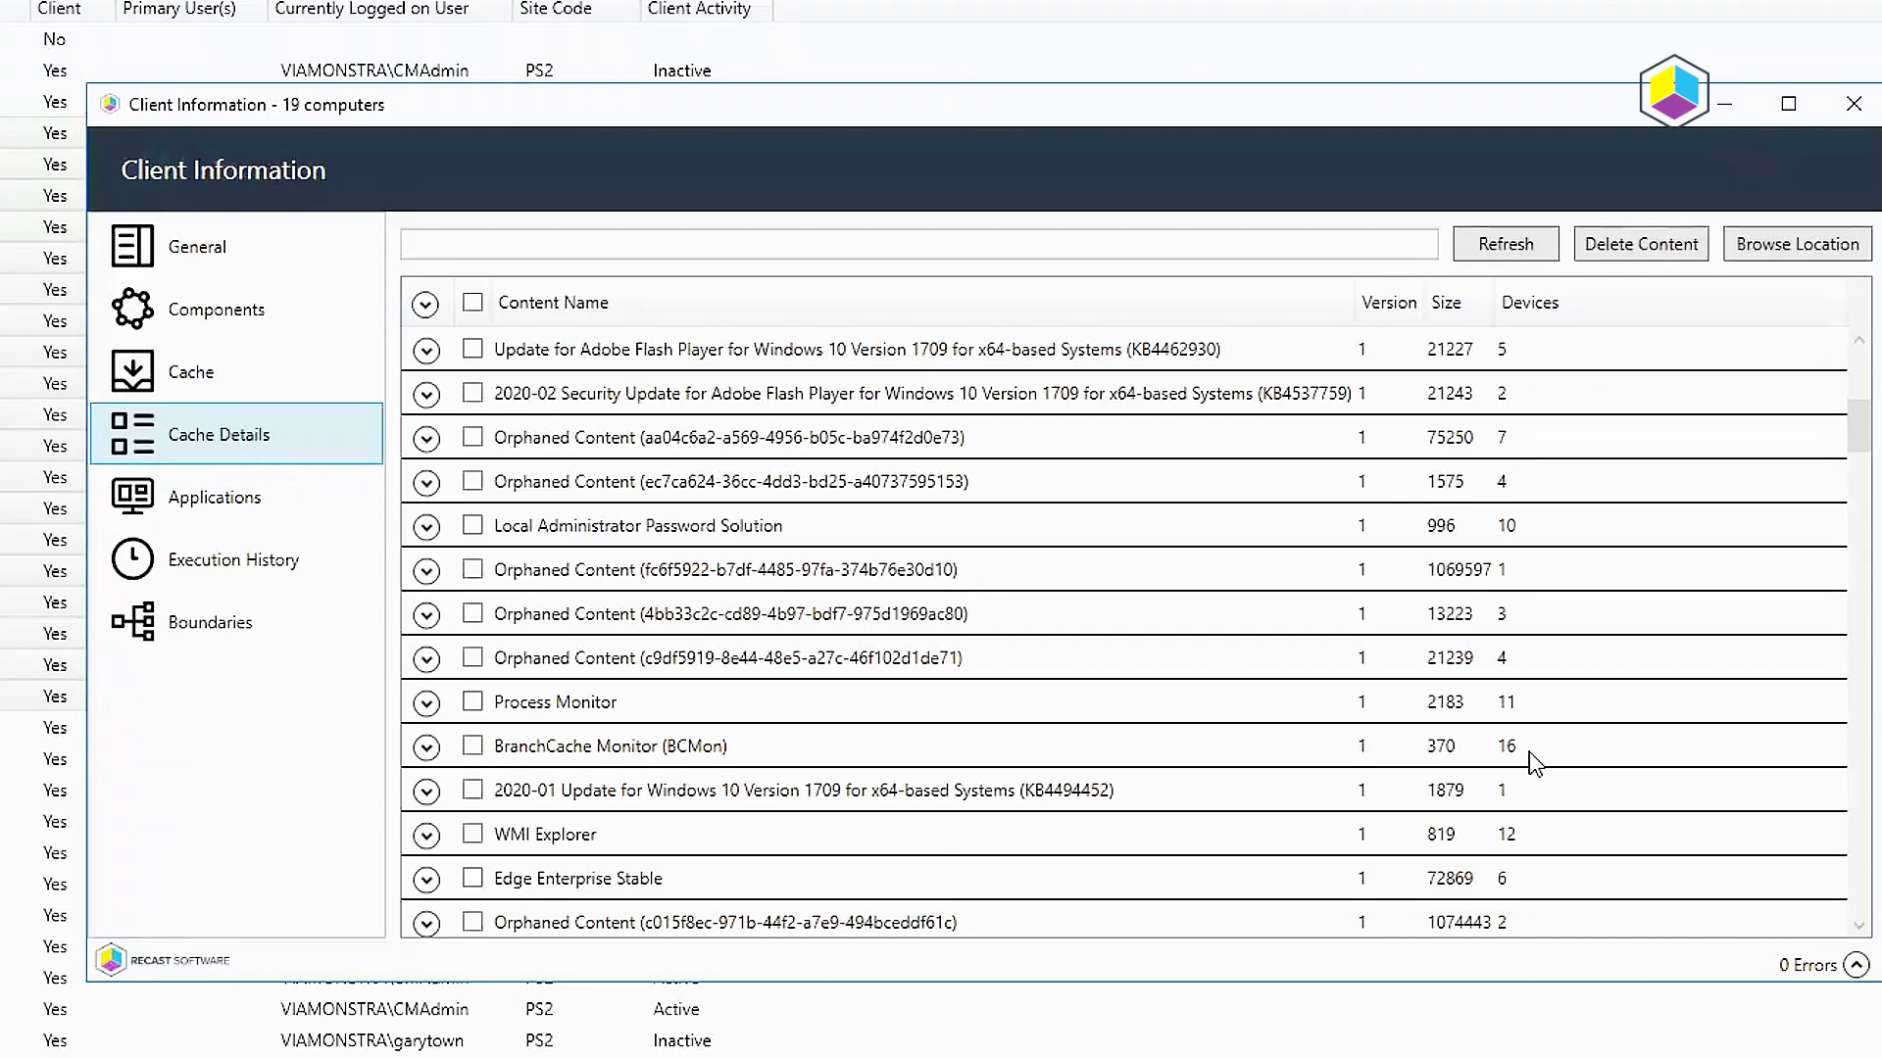
scroll(1534, 761, down, 1)
scroll(1534, 761, down, 4)
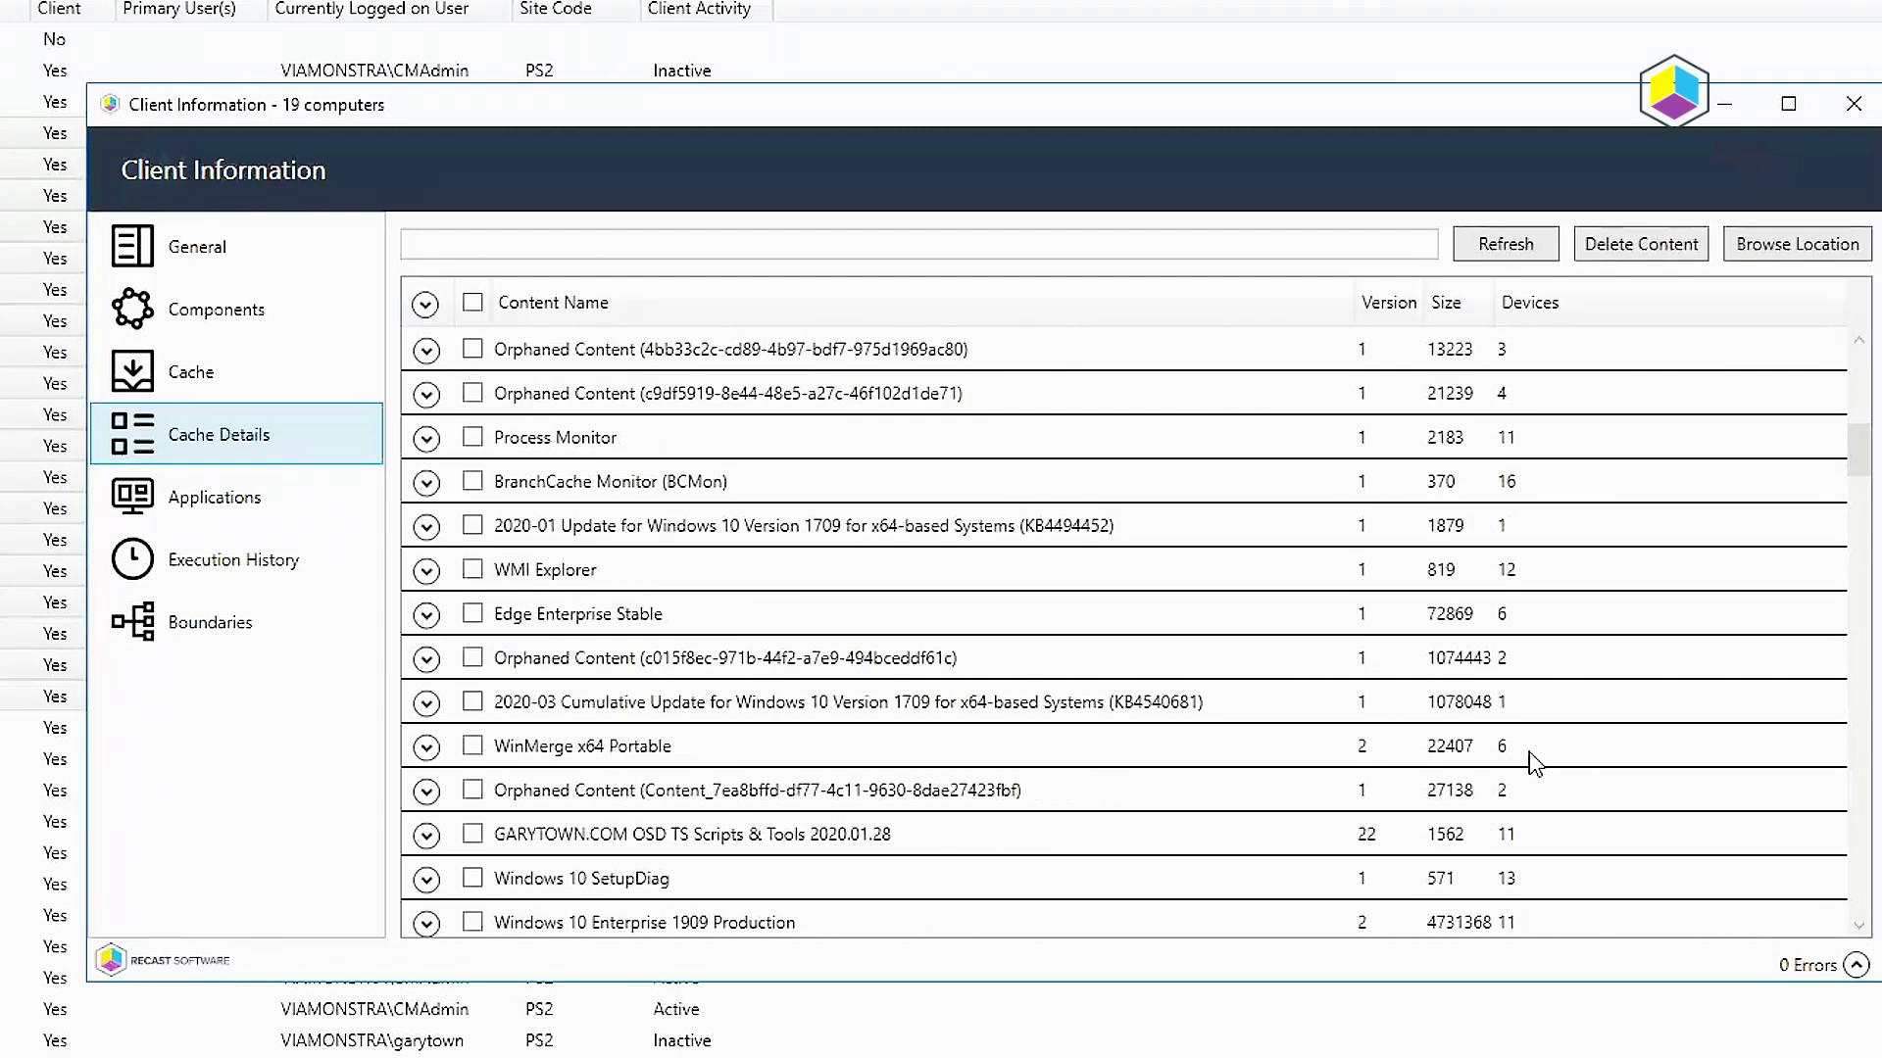
scroll(1531, 754, down, 3)
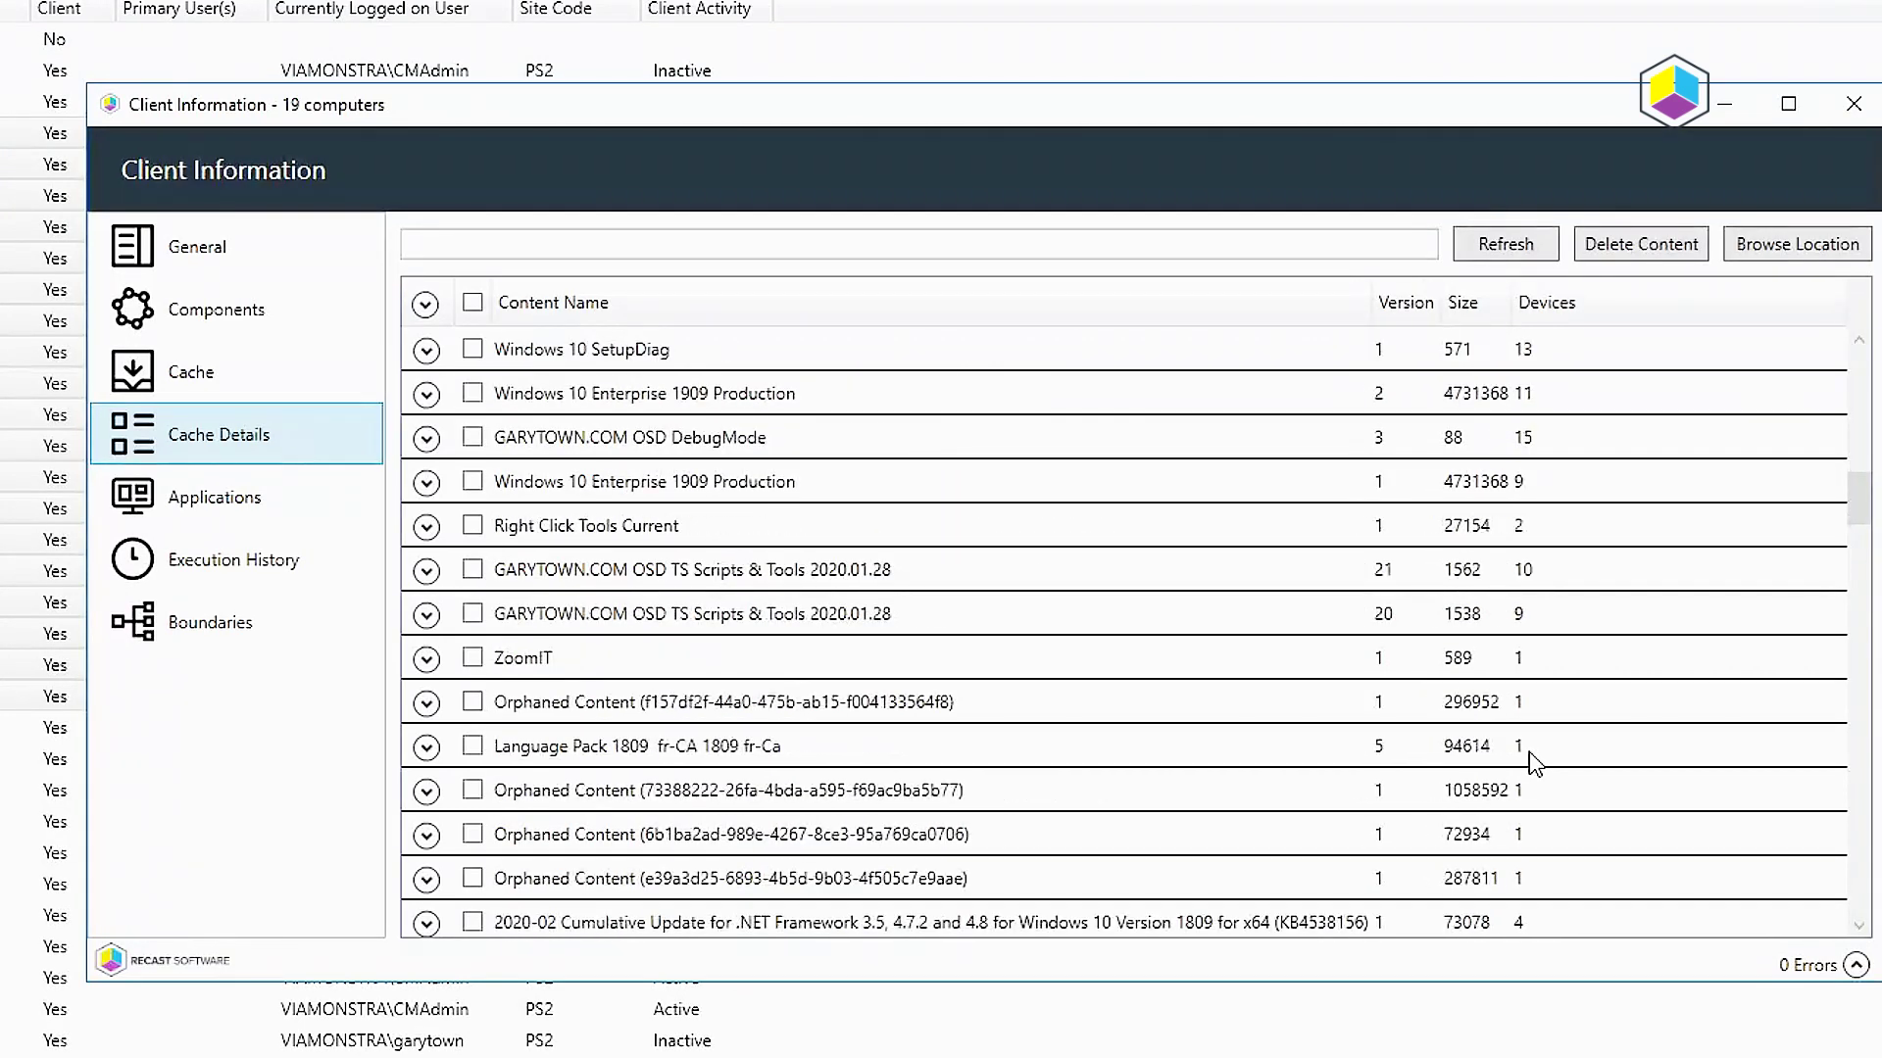
scroll(1528, 750, down, 3)
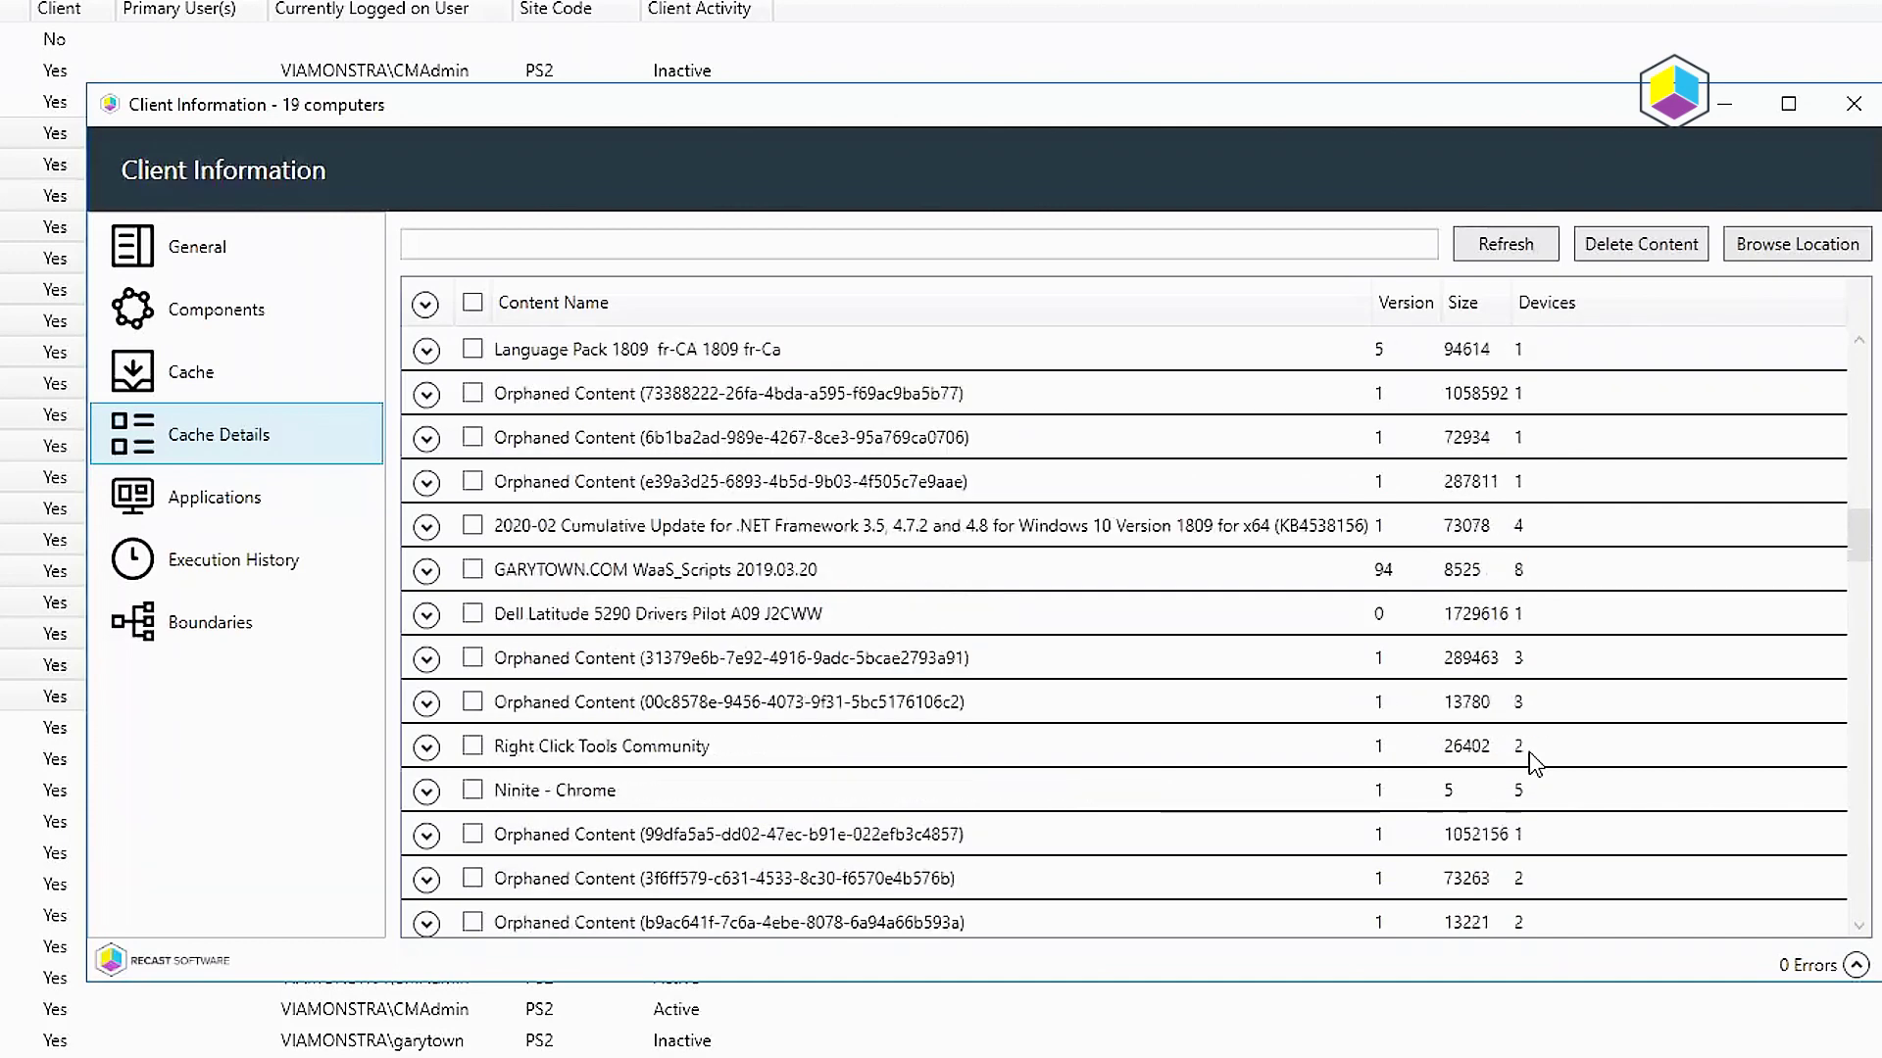
scroll(1529, 751, down, 5)
scroll(1529, 751, down, 15)
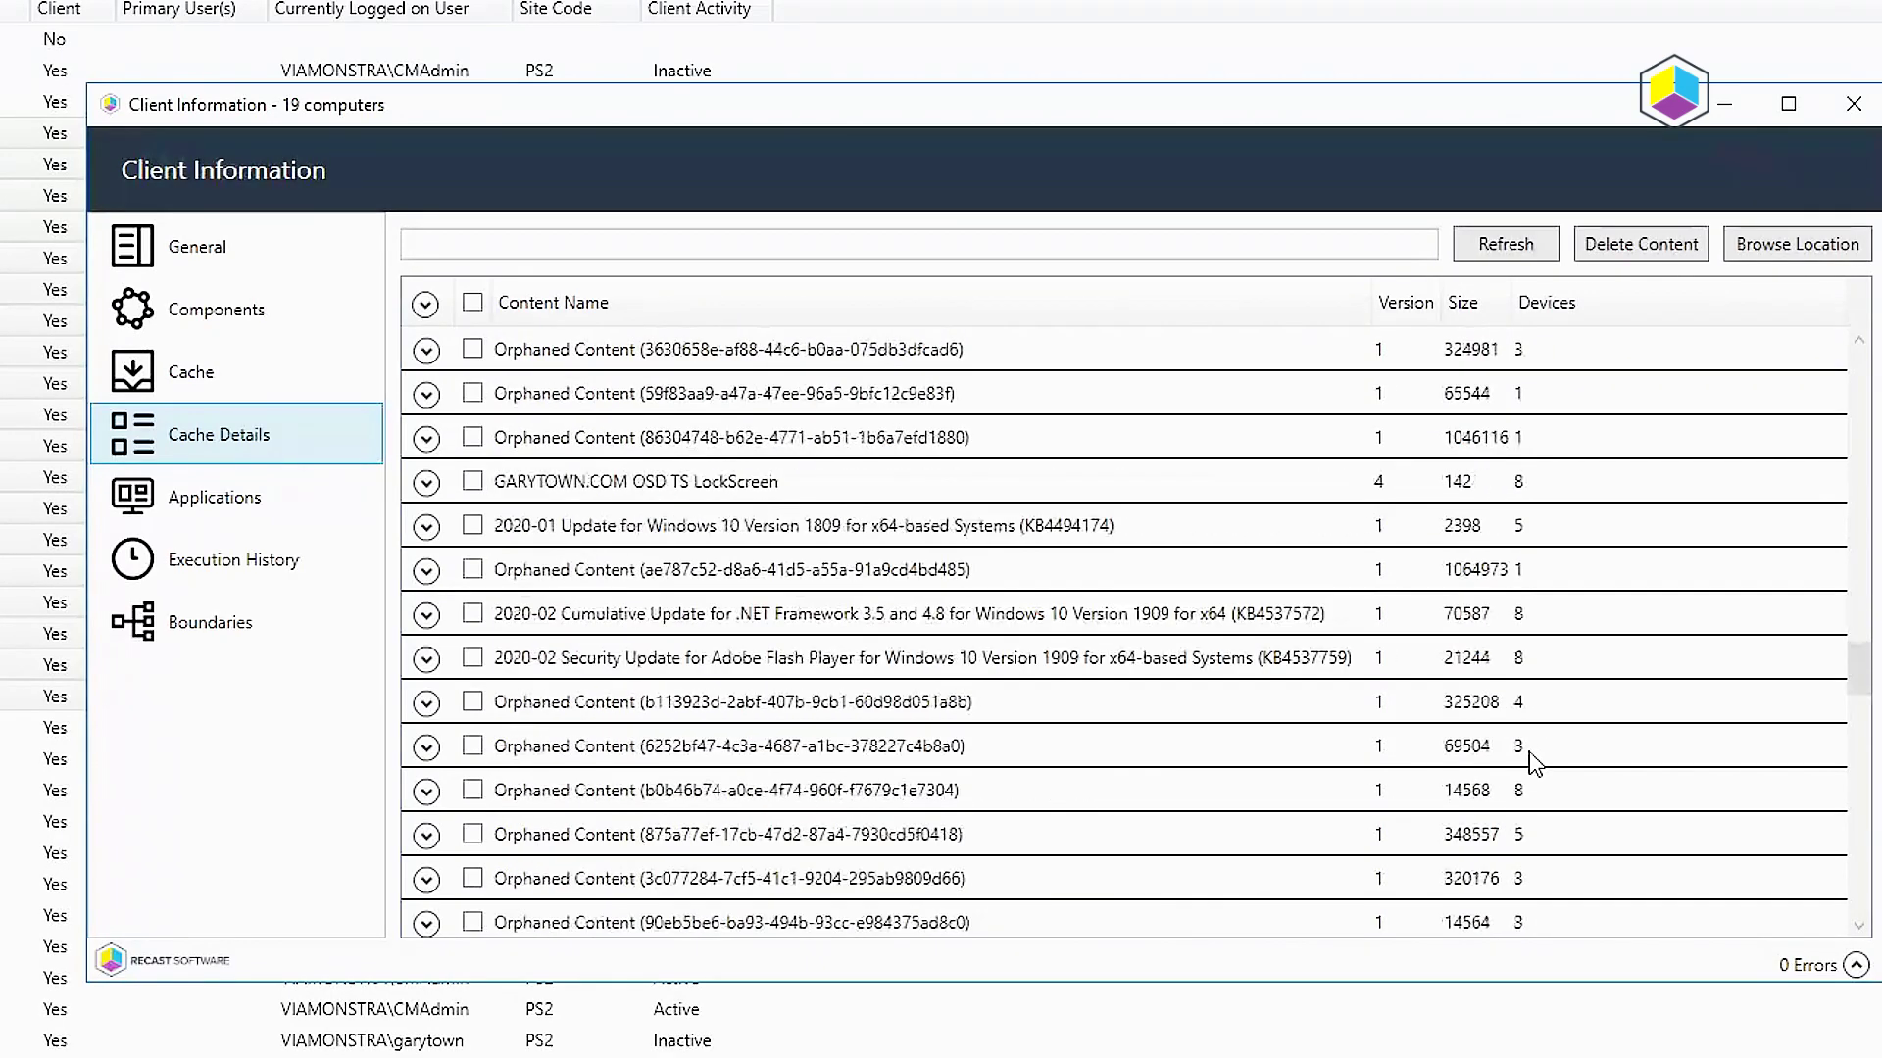
scroll(1529, 751, down, 1)
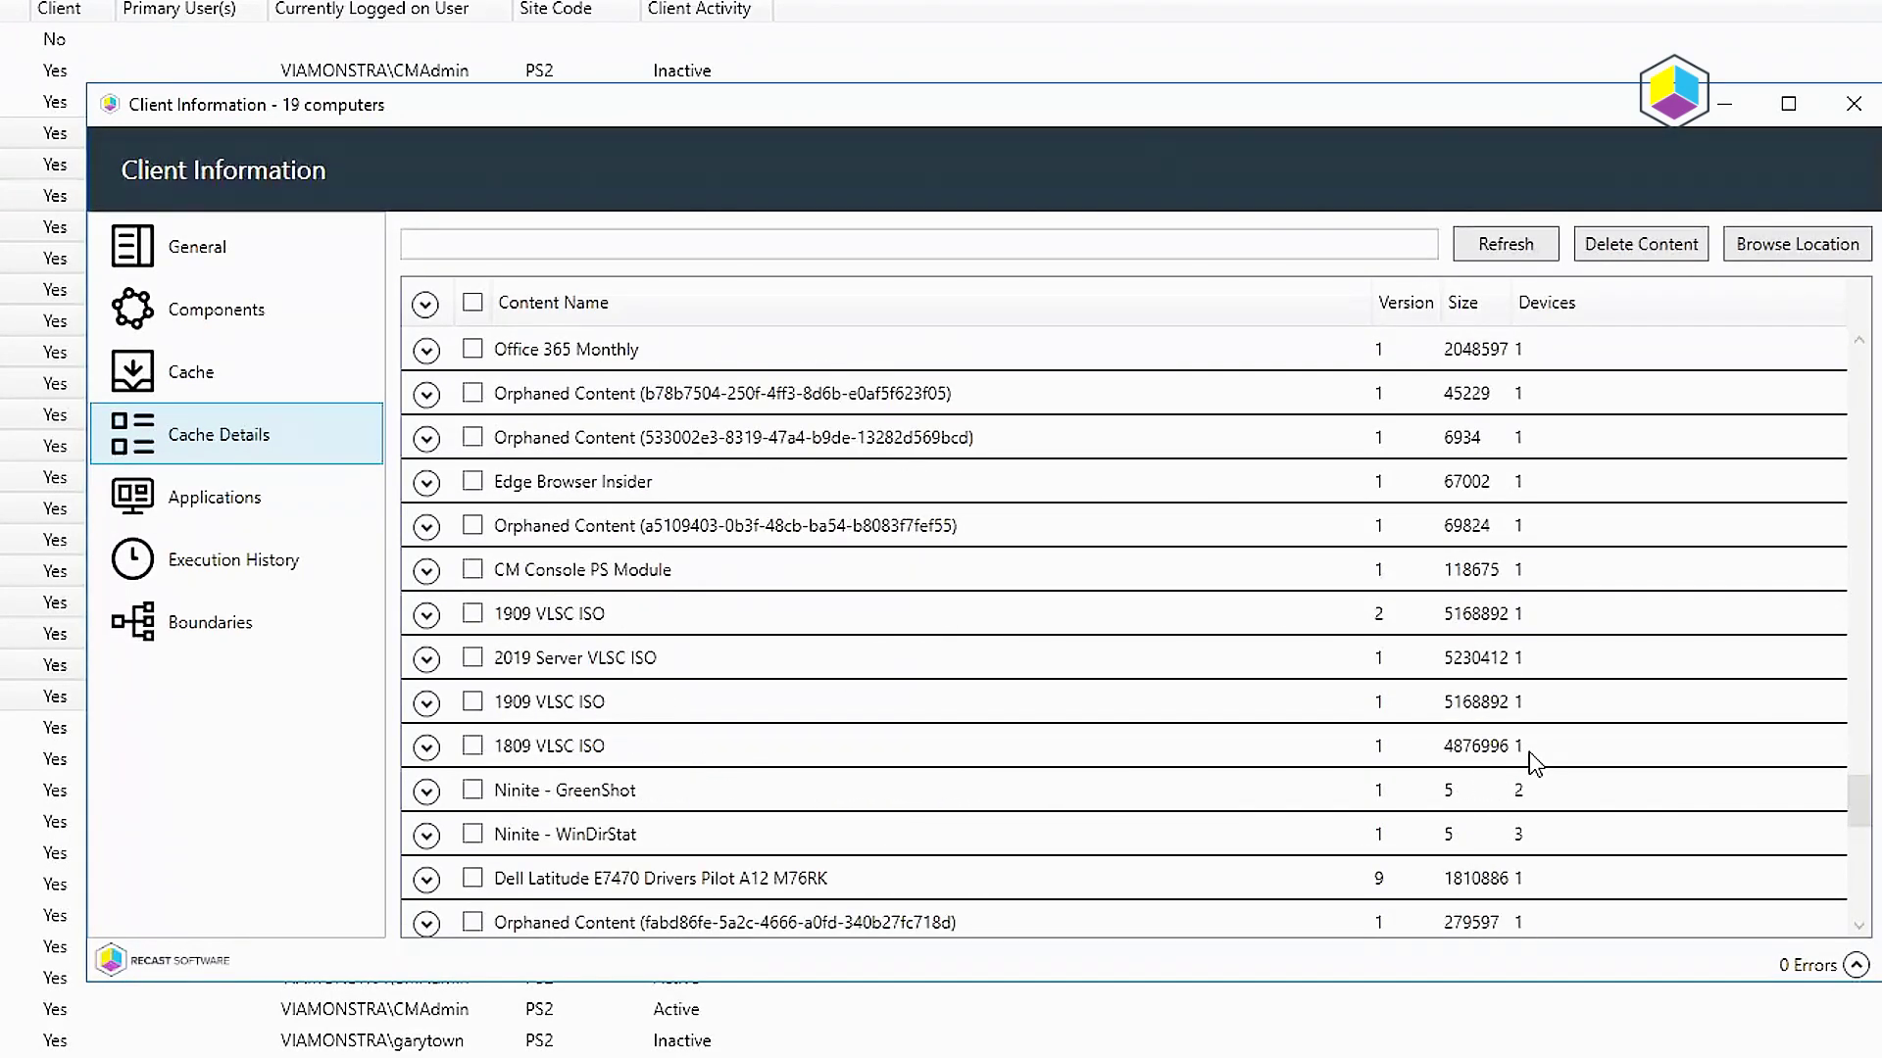
scroll(1102, 737, down, 1)
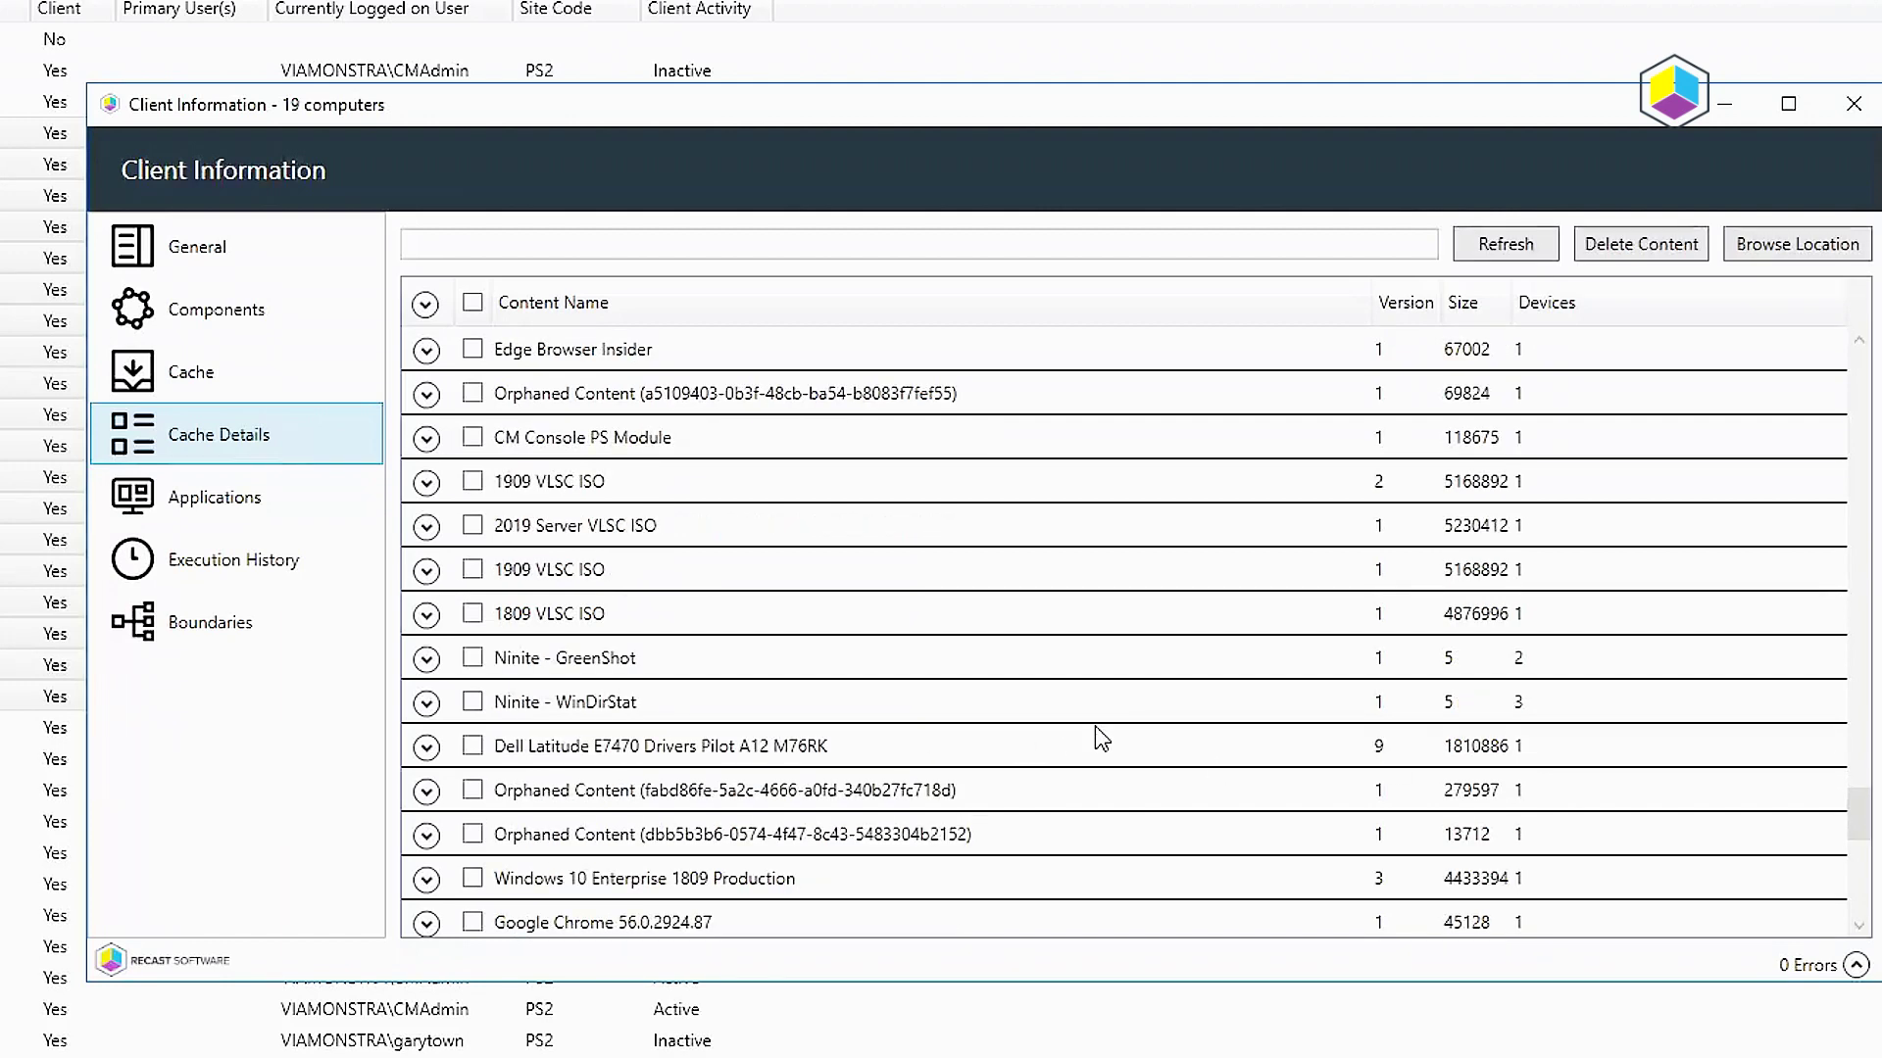
scroll(840, 705, down, 2)
scroll(836, 707, down, 2)
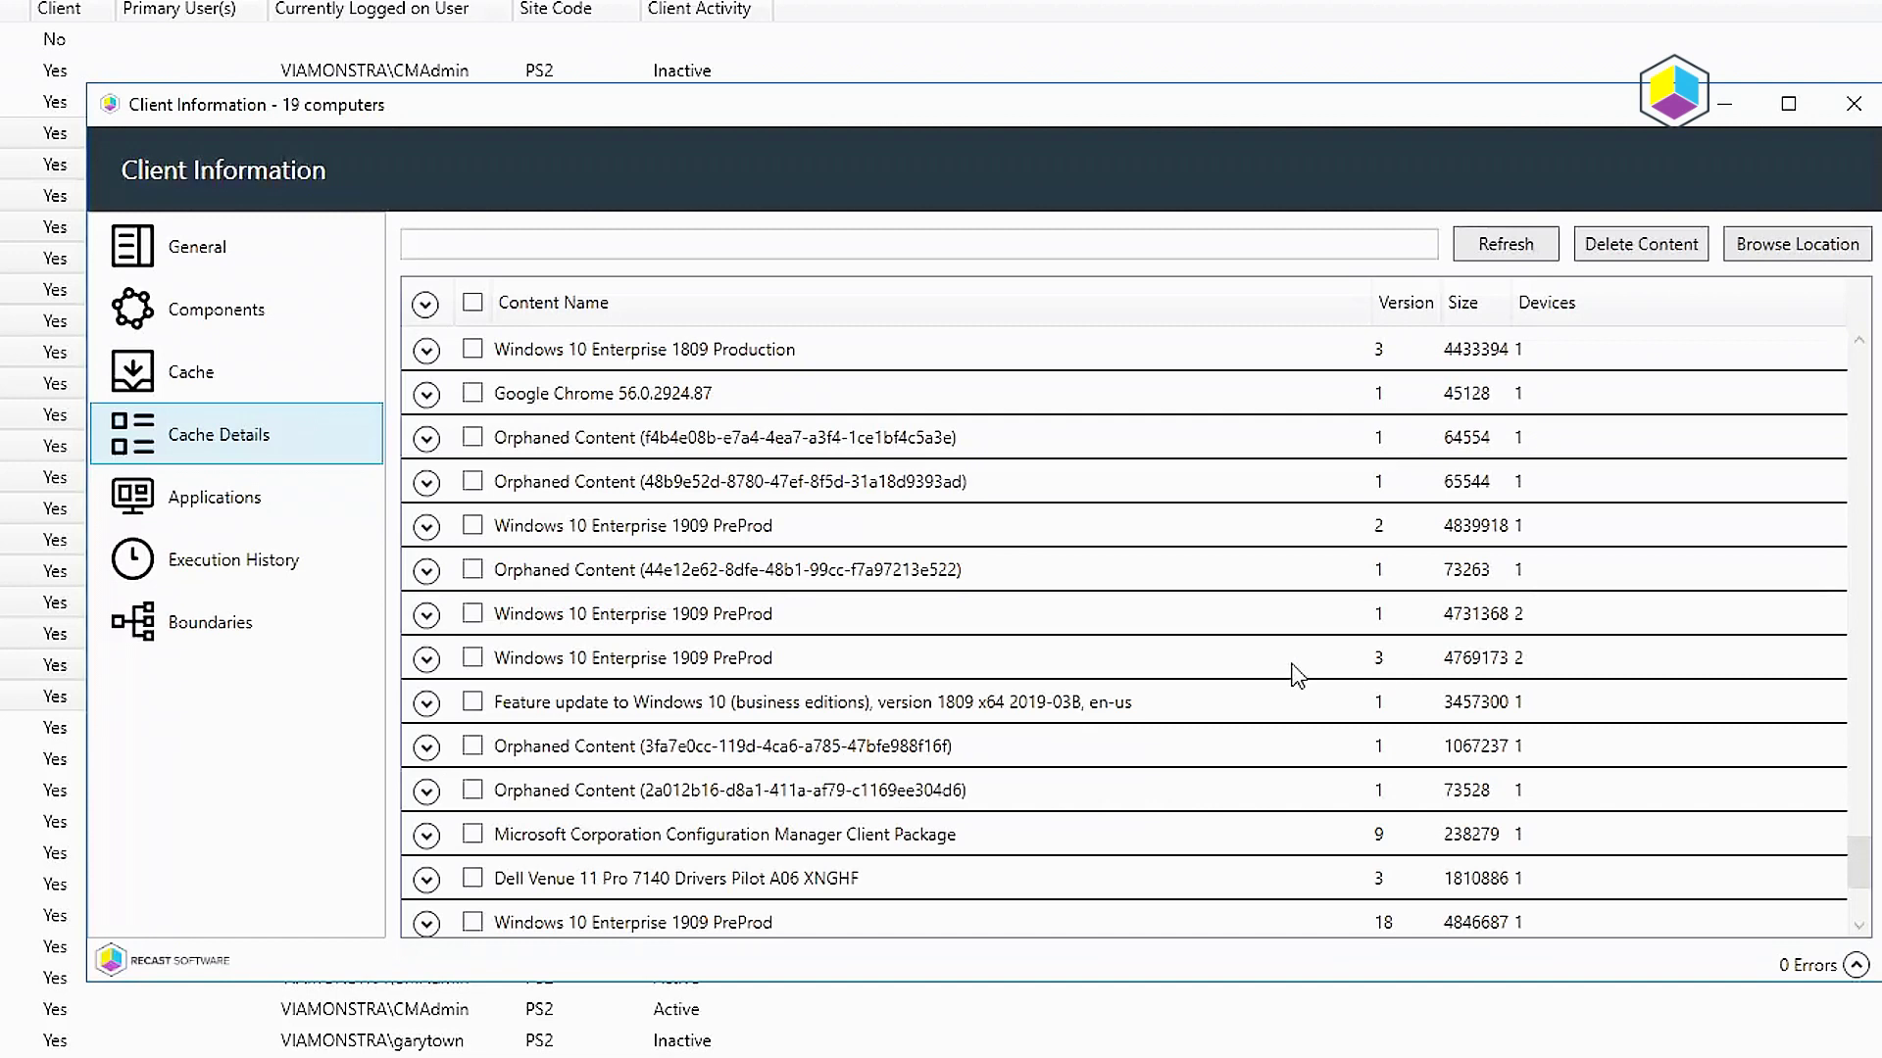
Delete the cached Windows 10 Enterprise 1909 PreProd content, versions 2 and 1, and move the progress and client information windows apart.
click(474, 528)
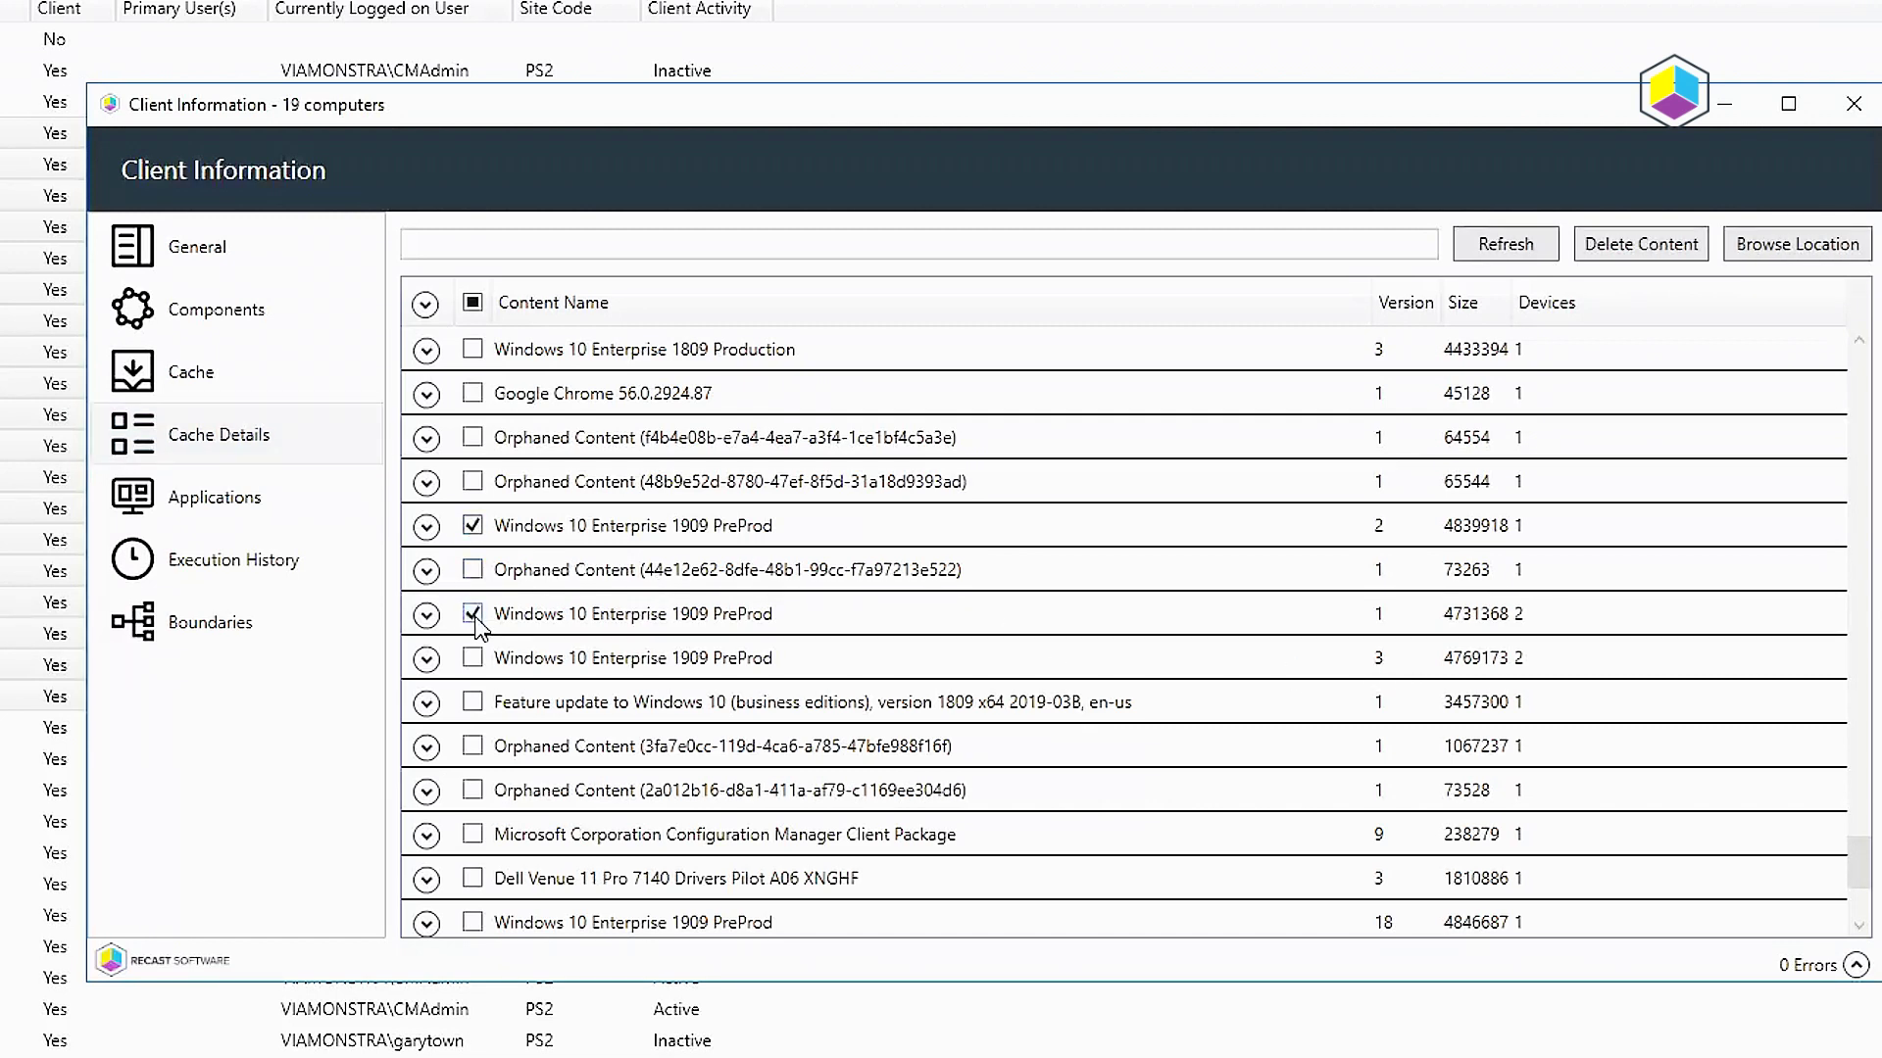
click(1634, 256)
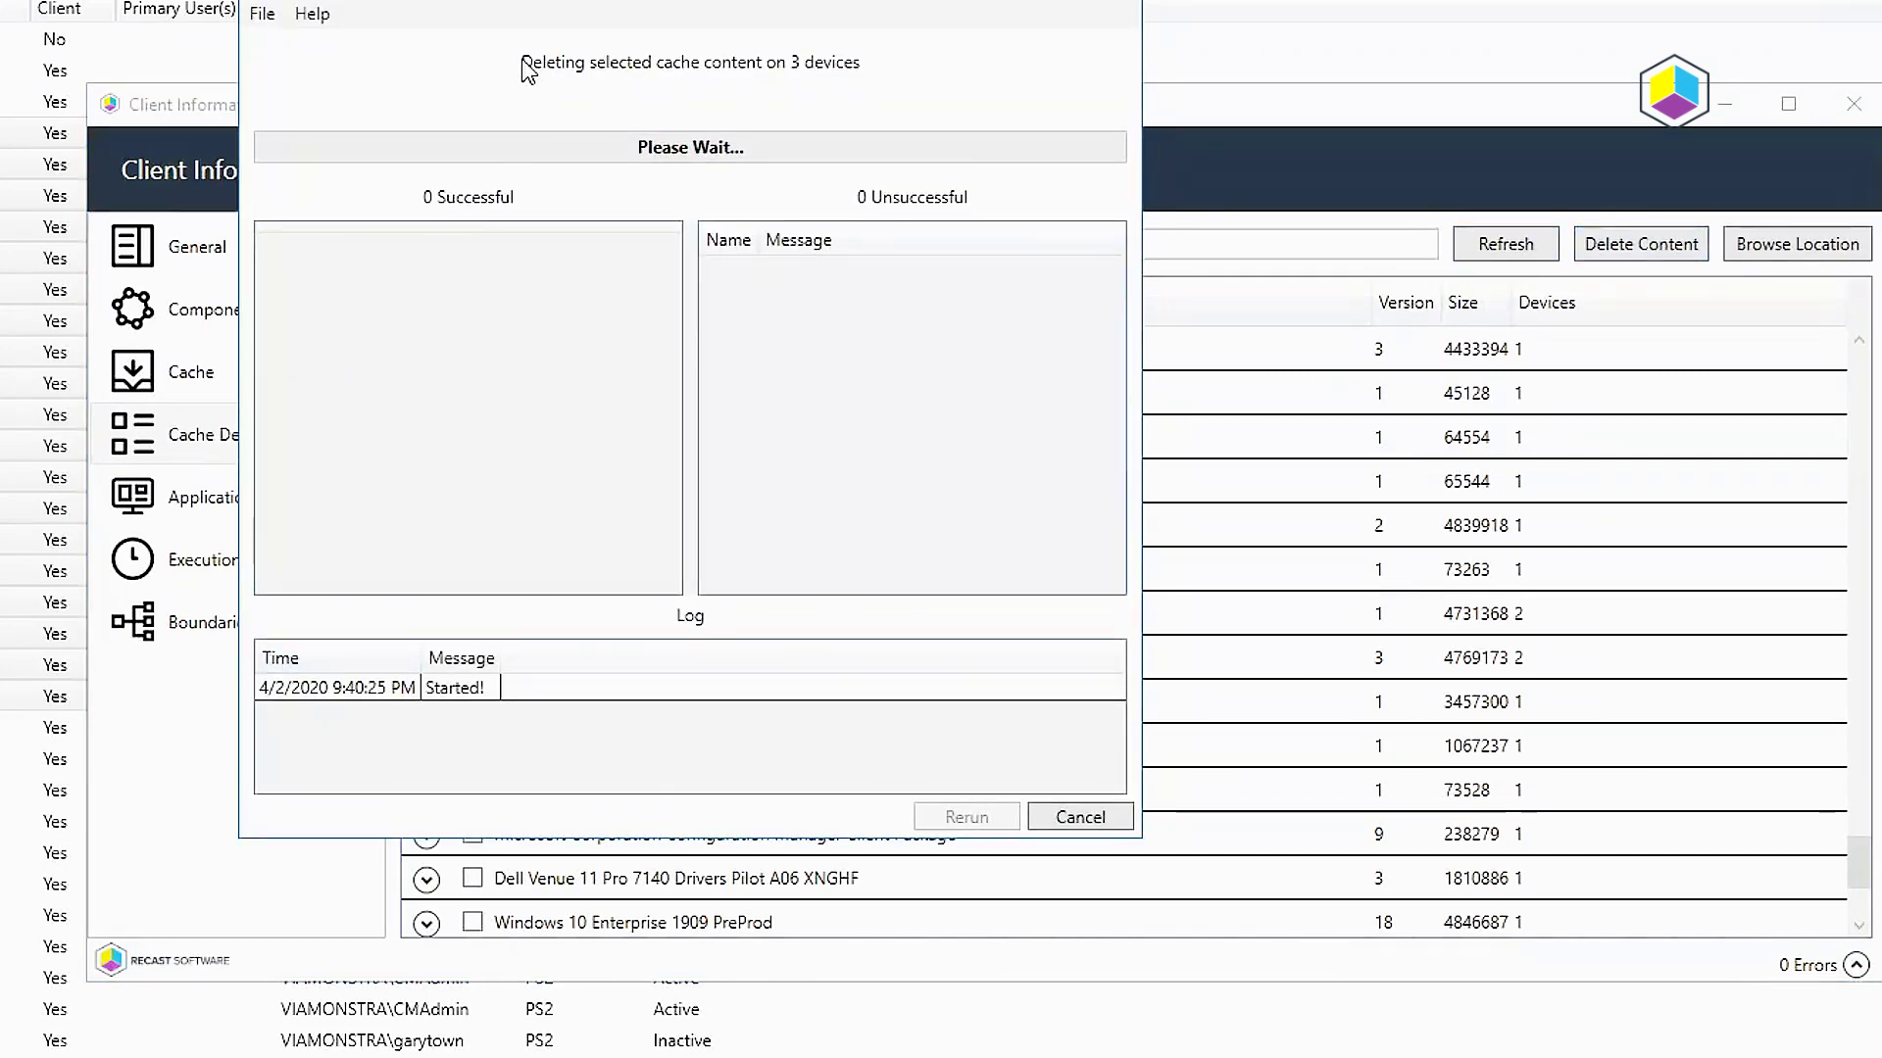
drag(532, 1, 1290, 62)
drag(600, 116, 110, 75)
click(1475, 65)
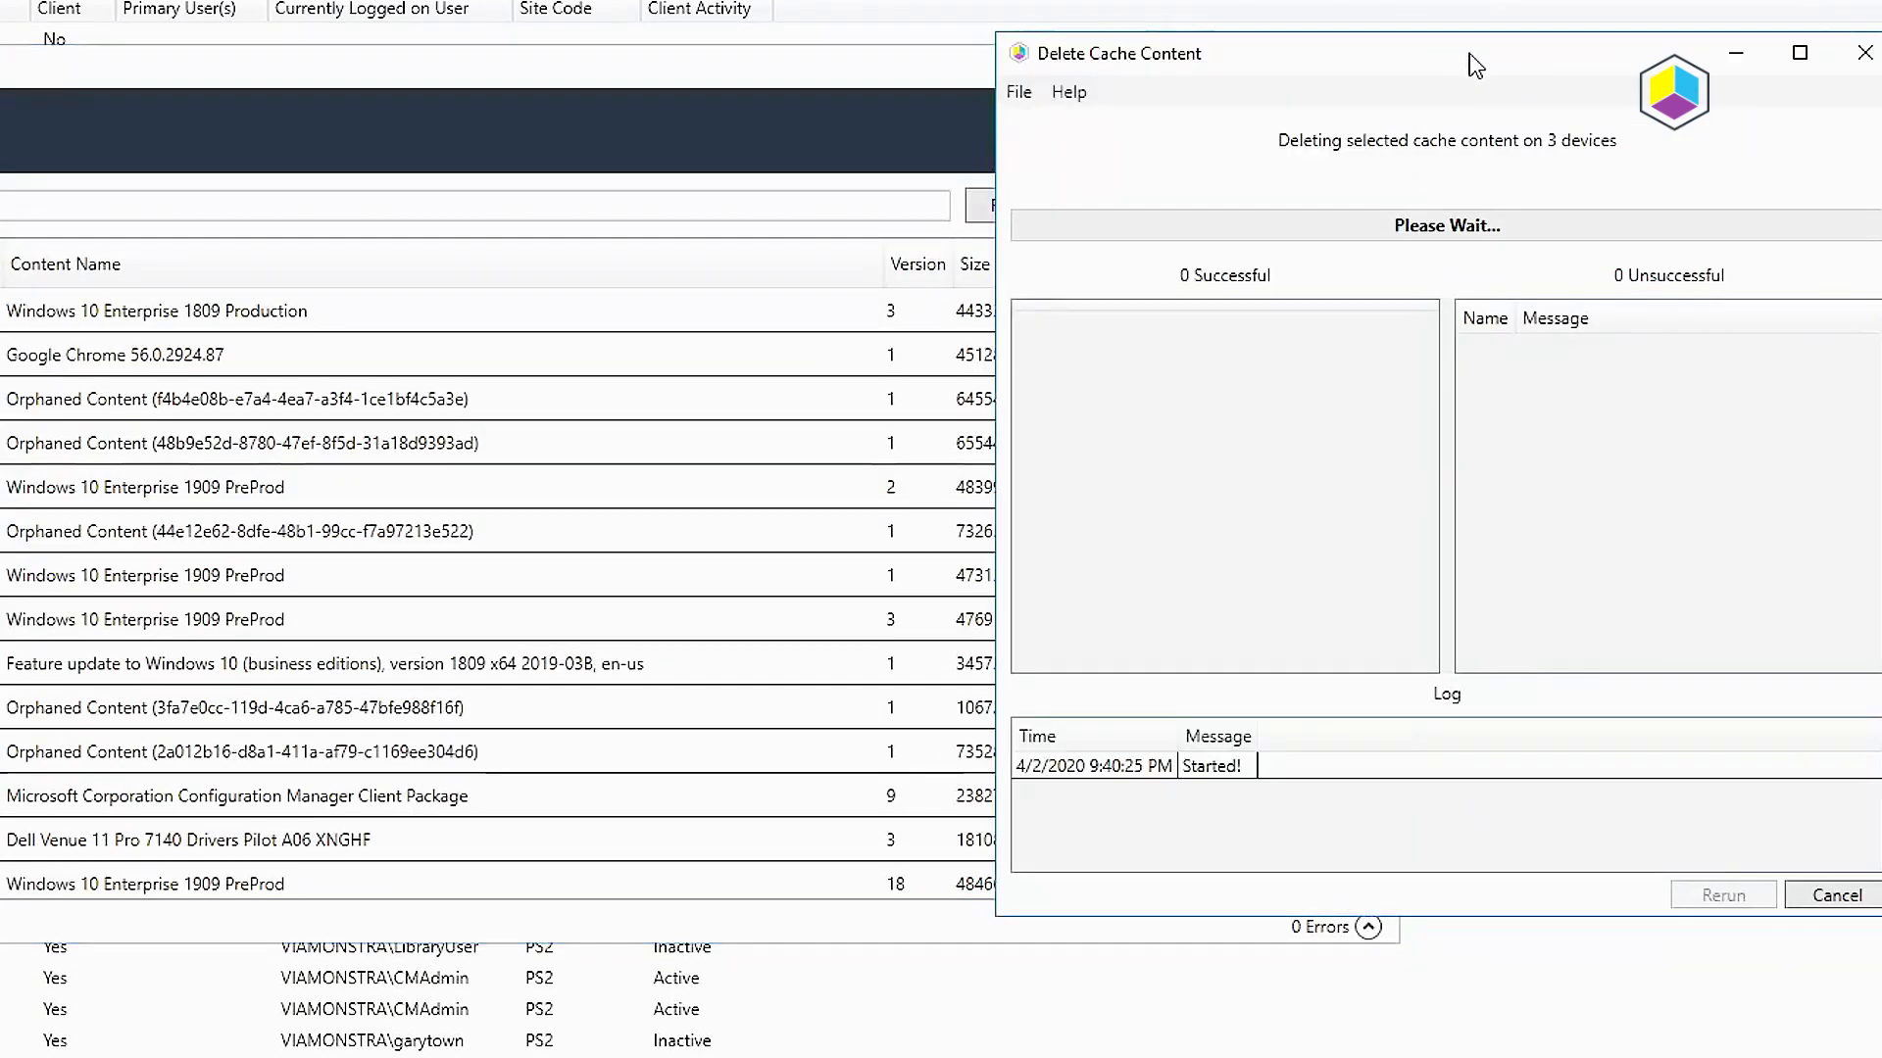
drag(1475, 65, 1564, 61)
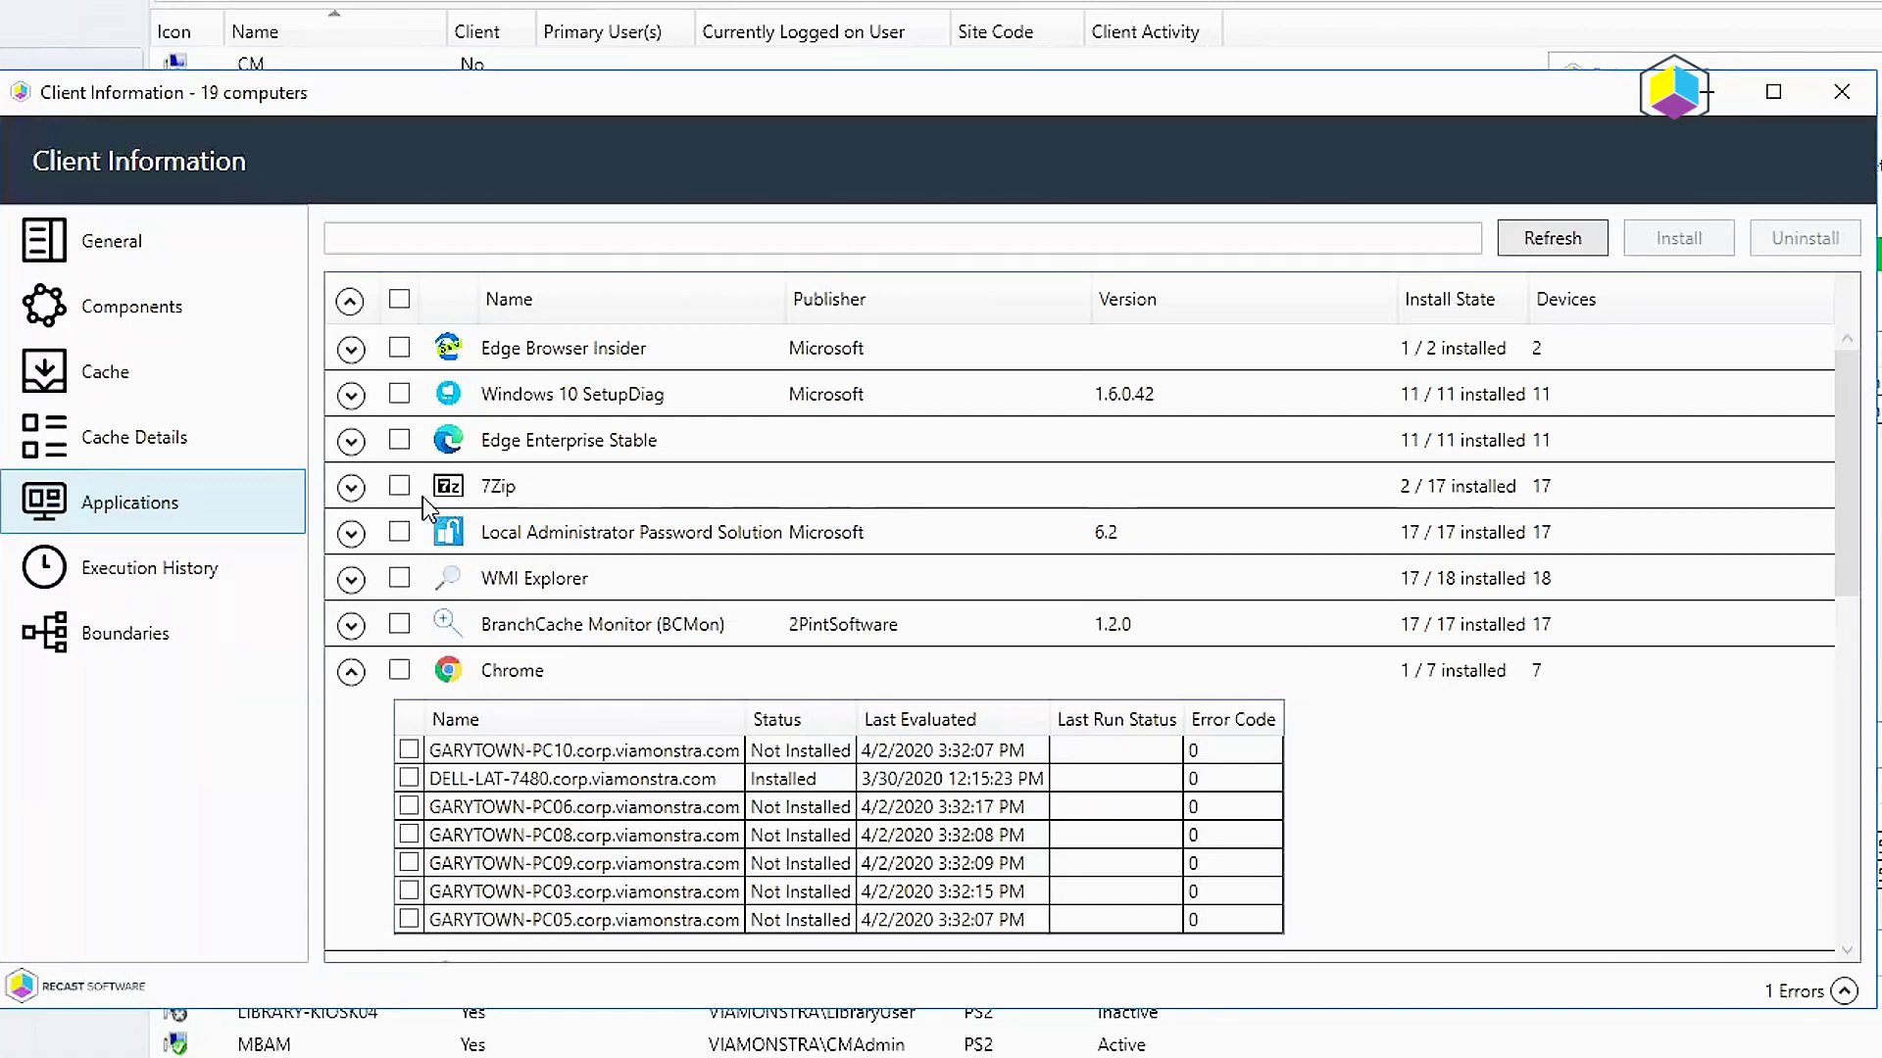
Trigger the 7Zip application install on GARYTOWN-PC04 and dismiss the result report.
click(350, 487)
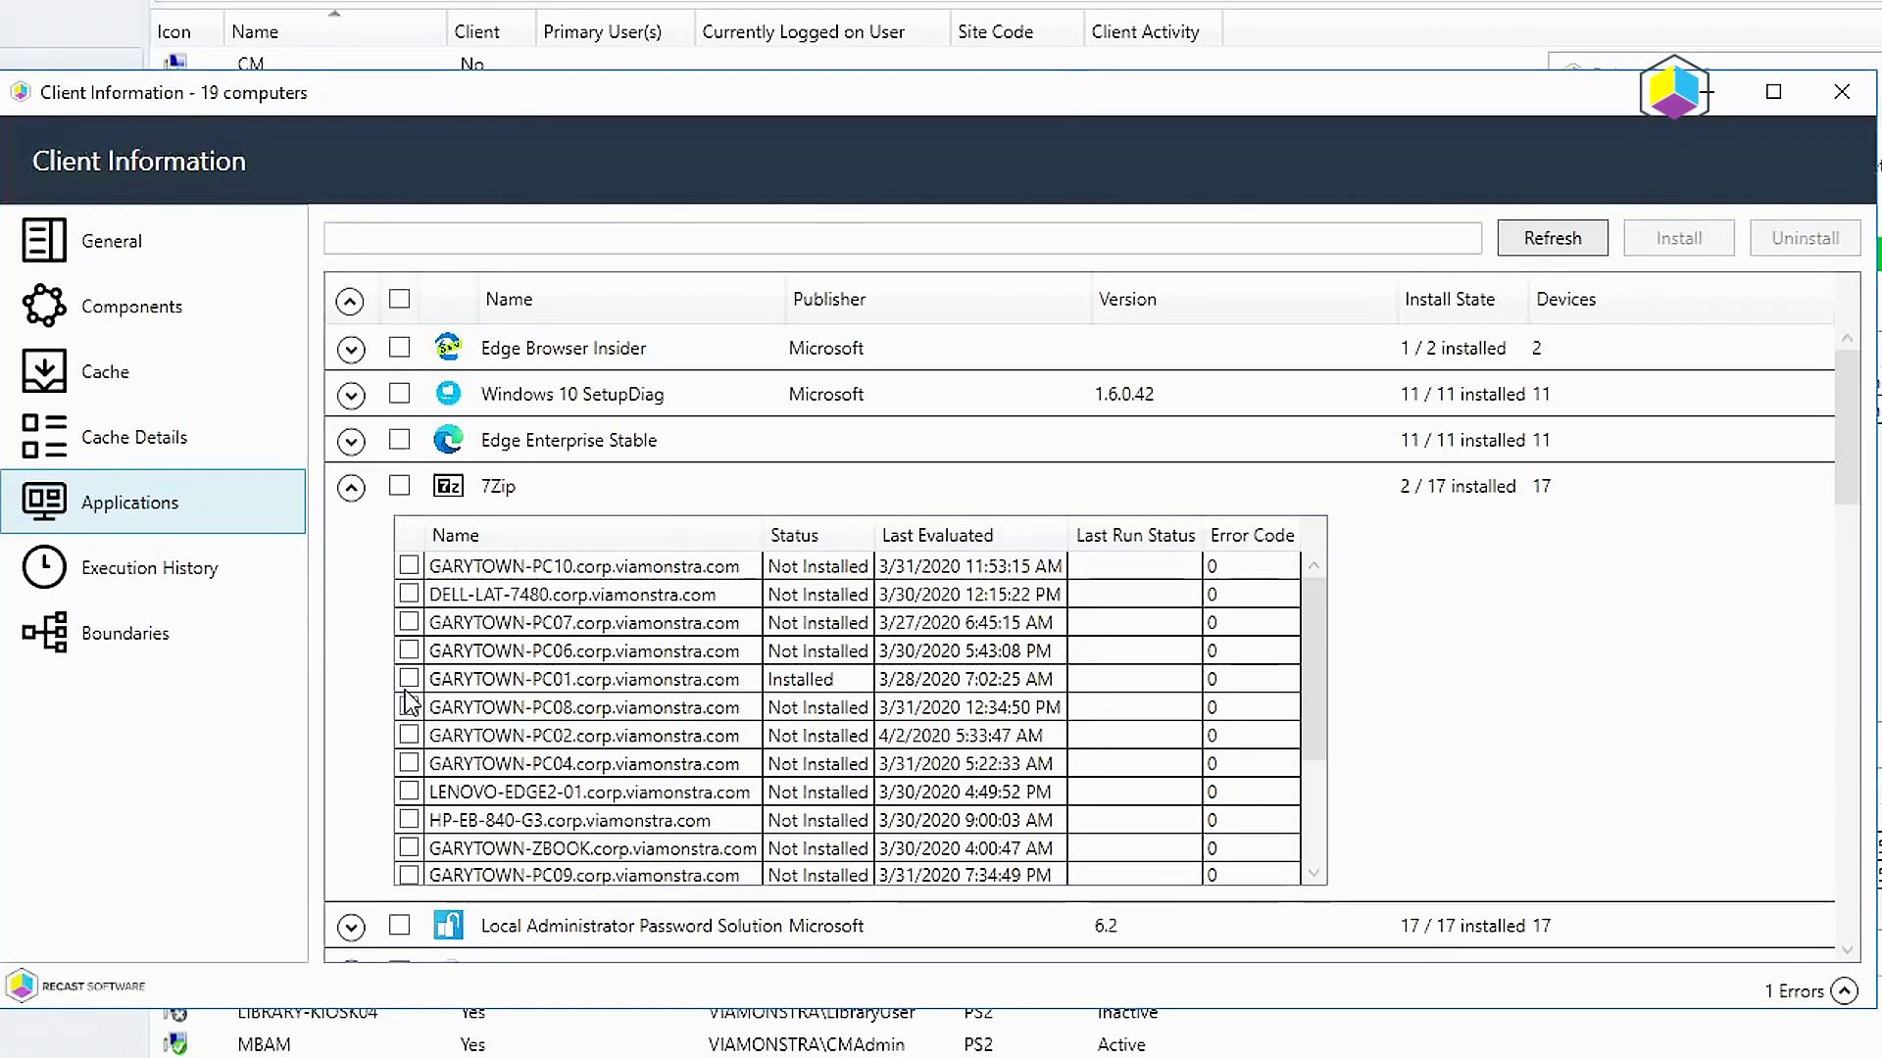
click(414, 764)
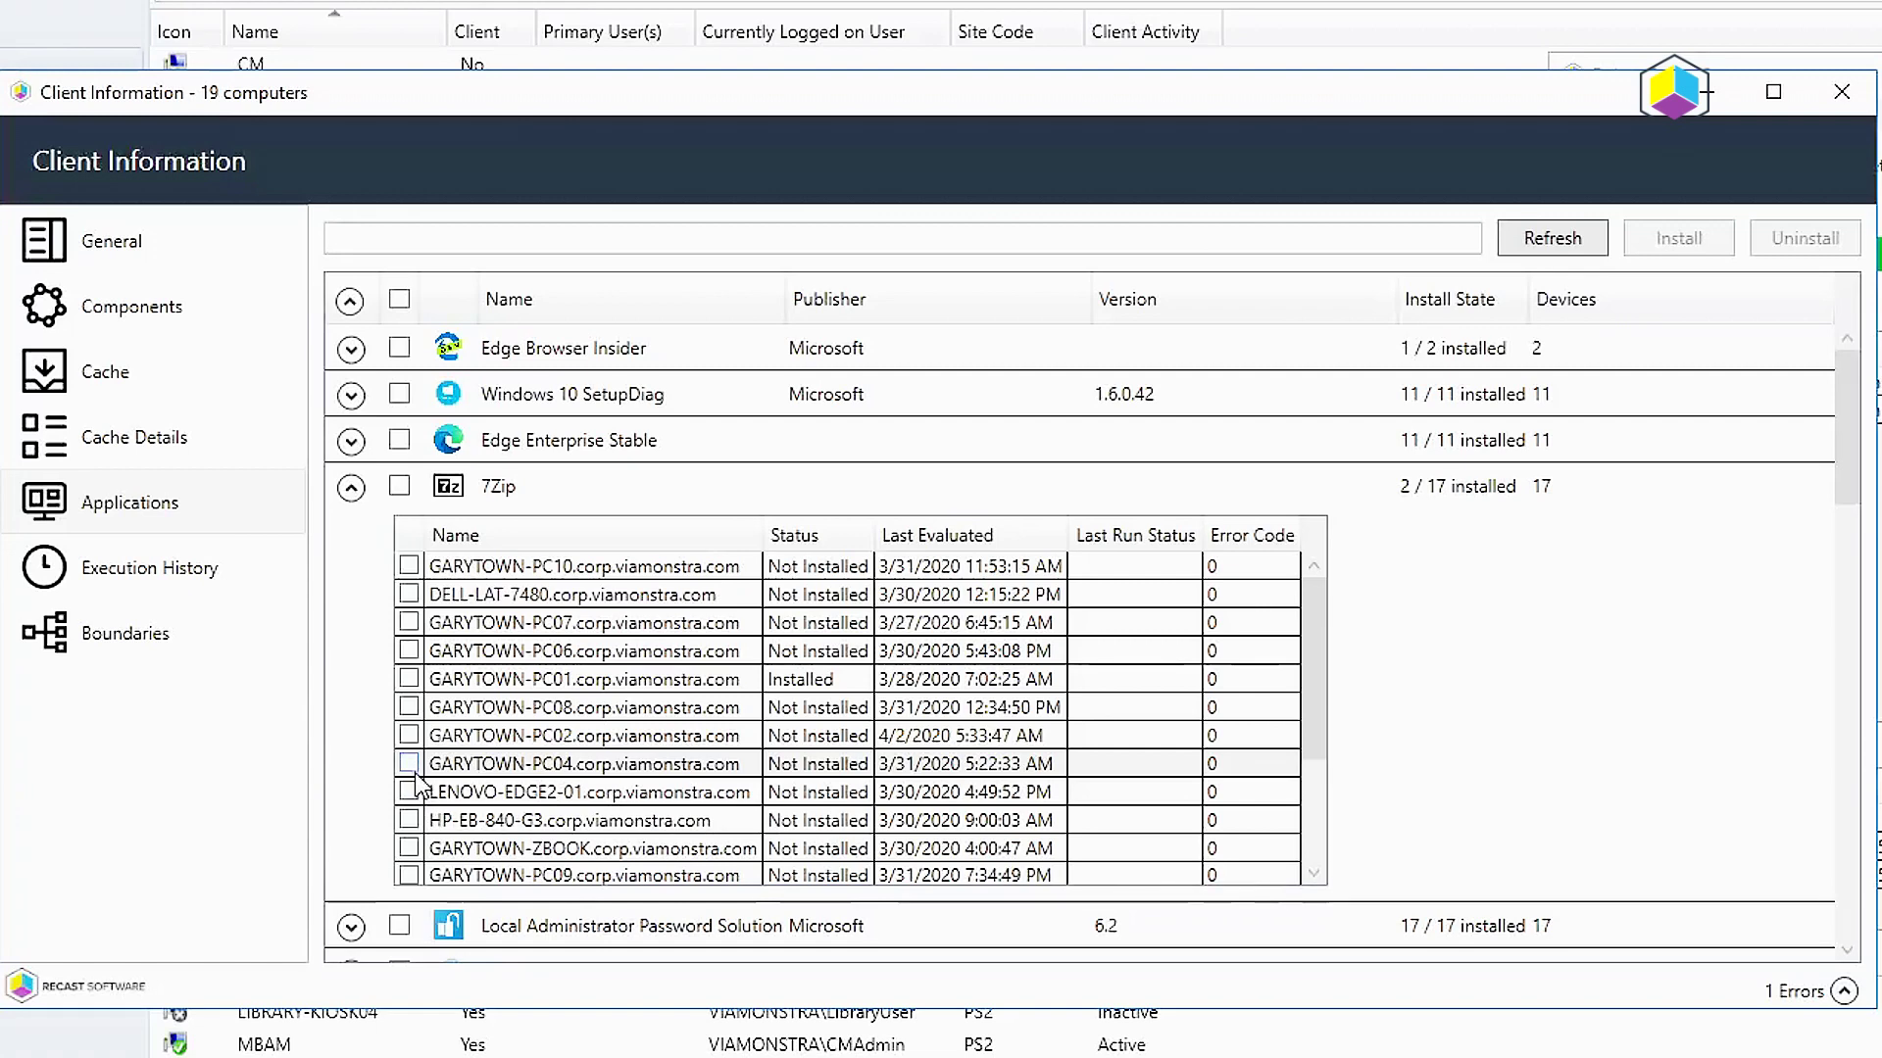
click(411, 765)
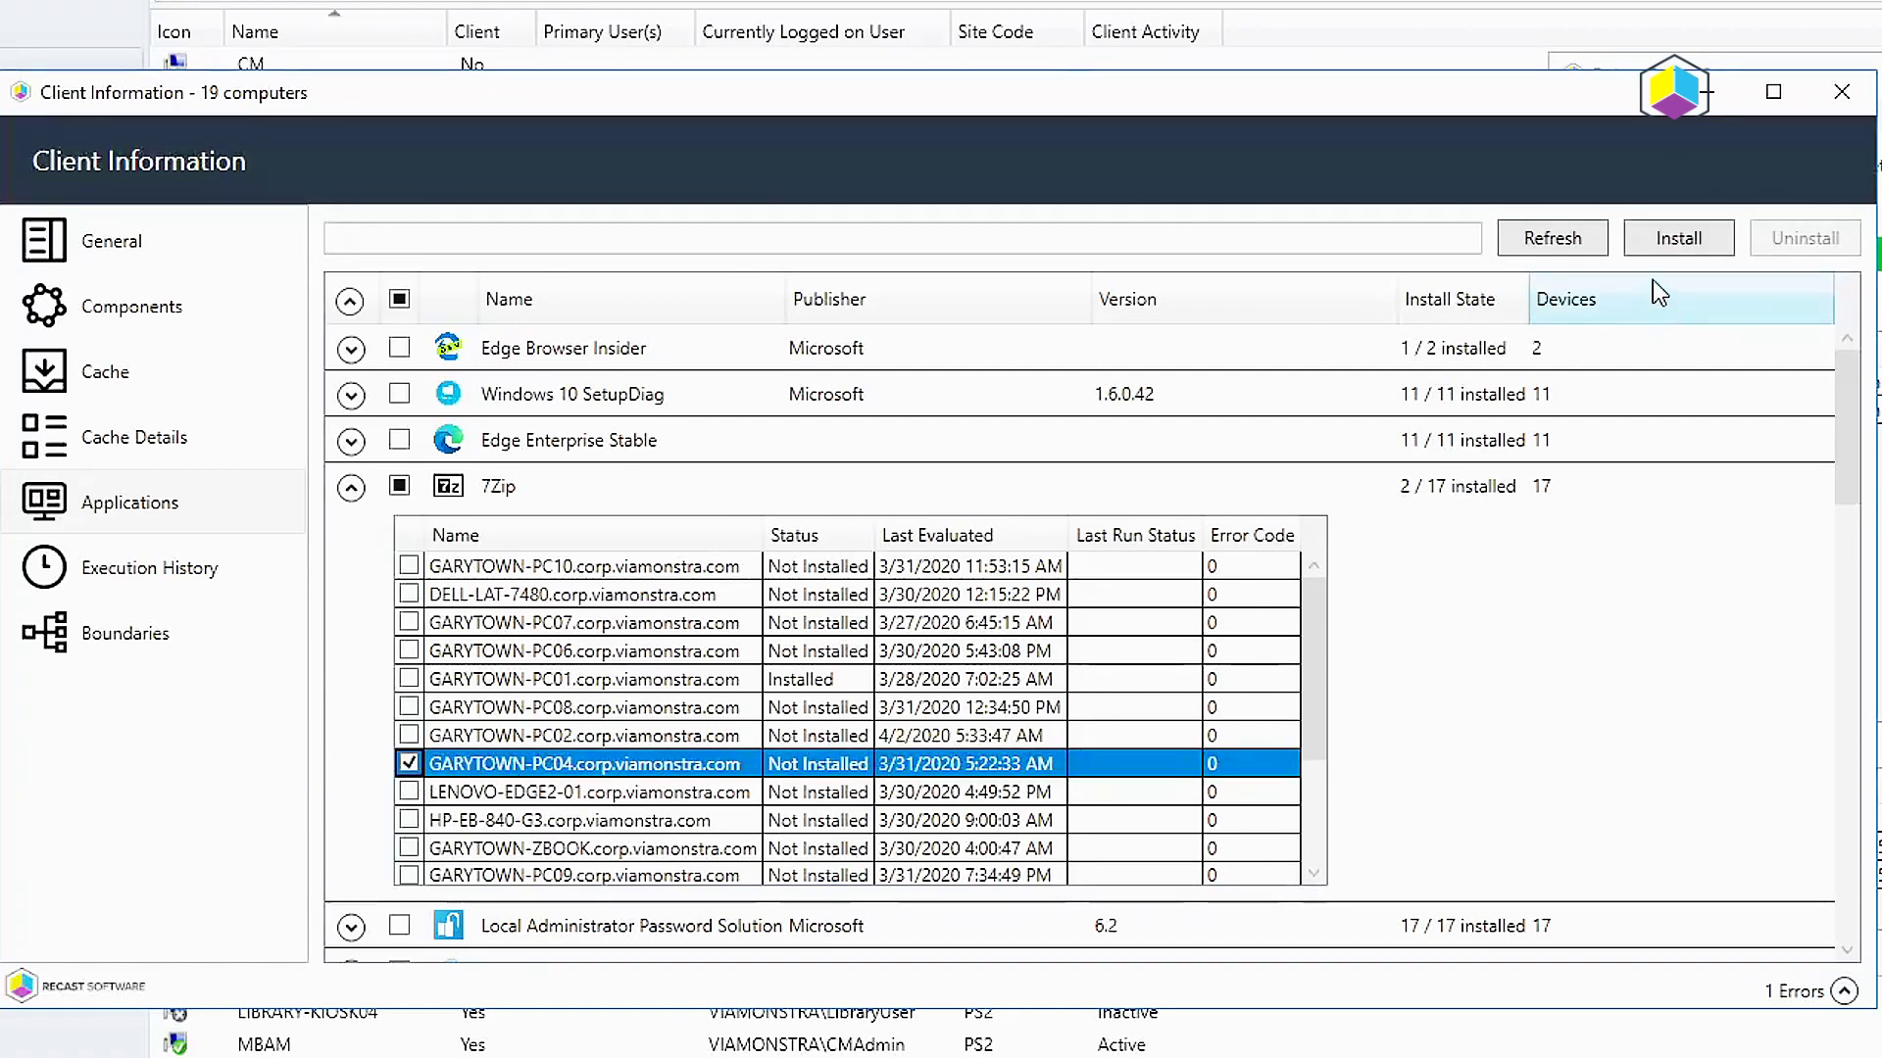
click(1679, 240)
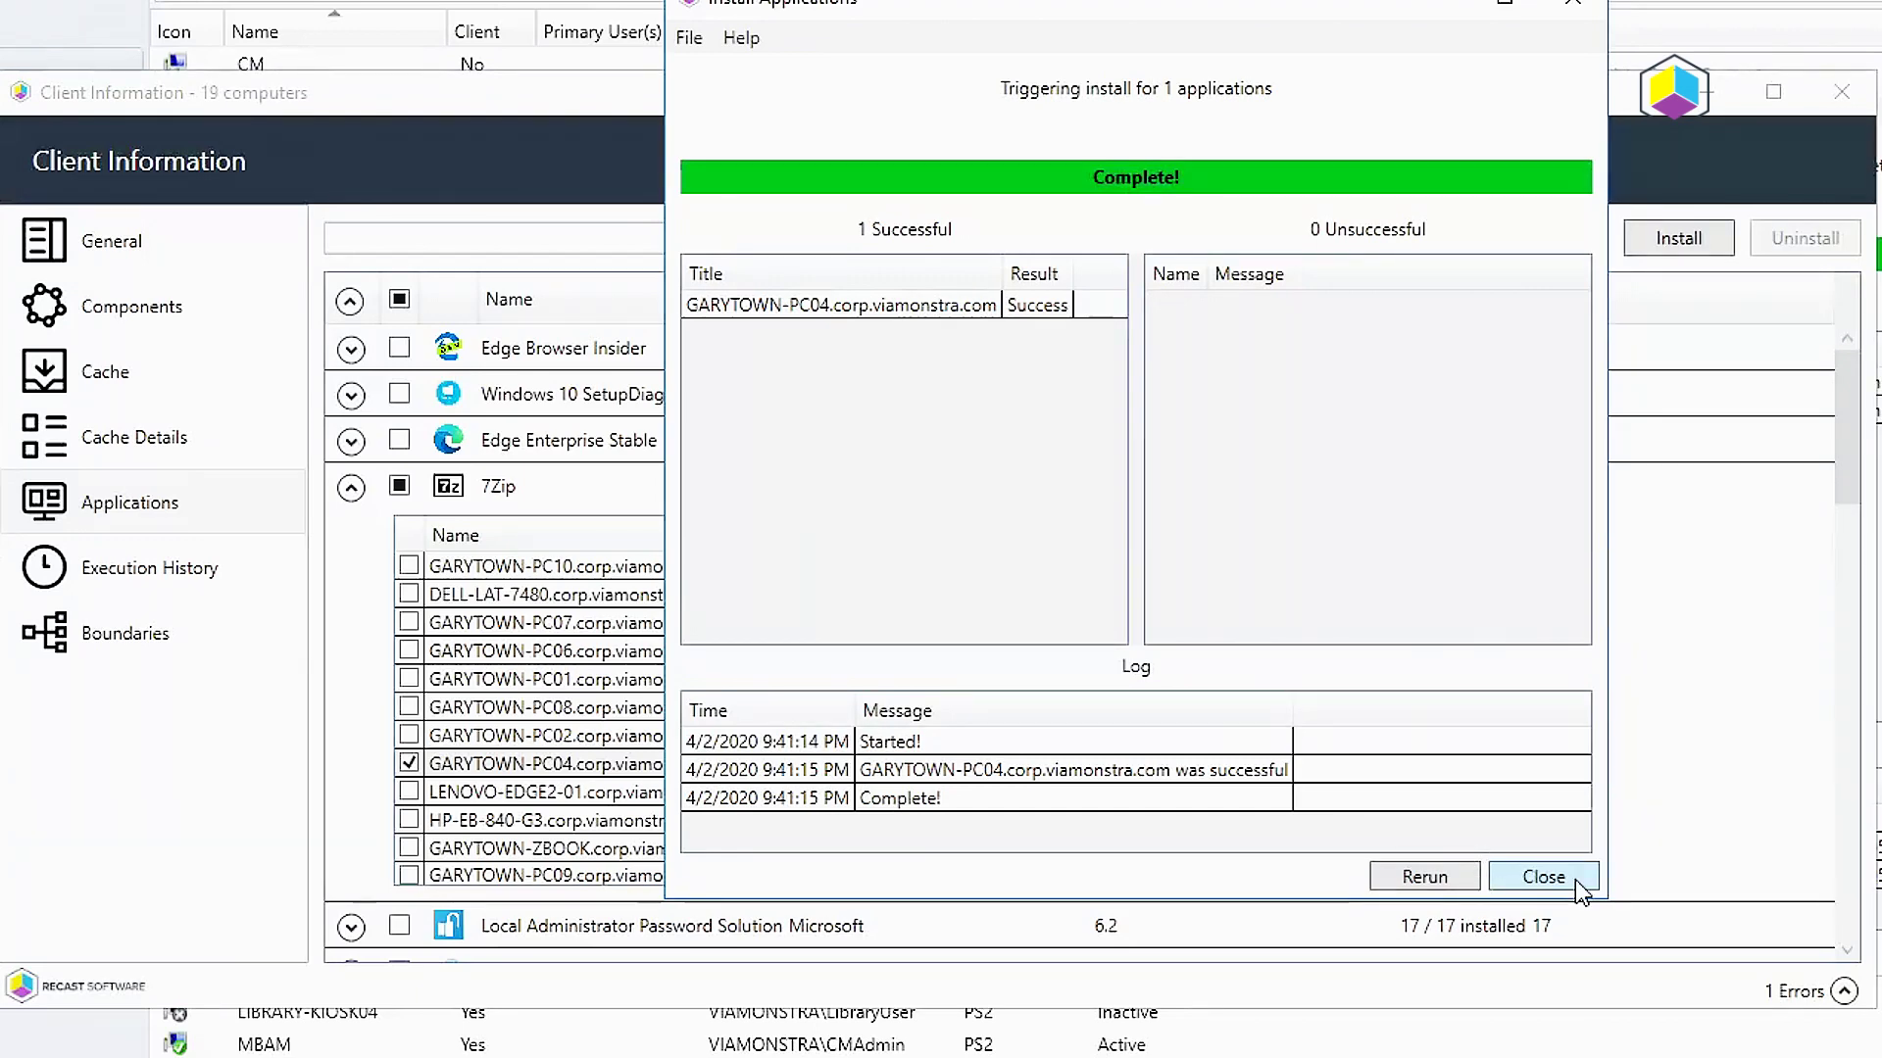
click(1541, 876)
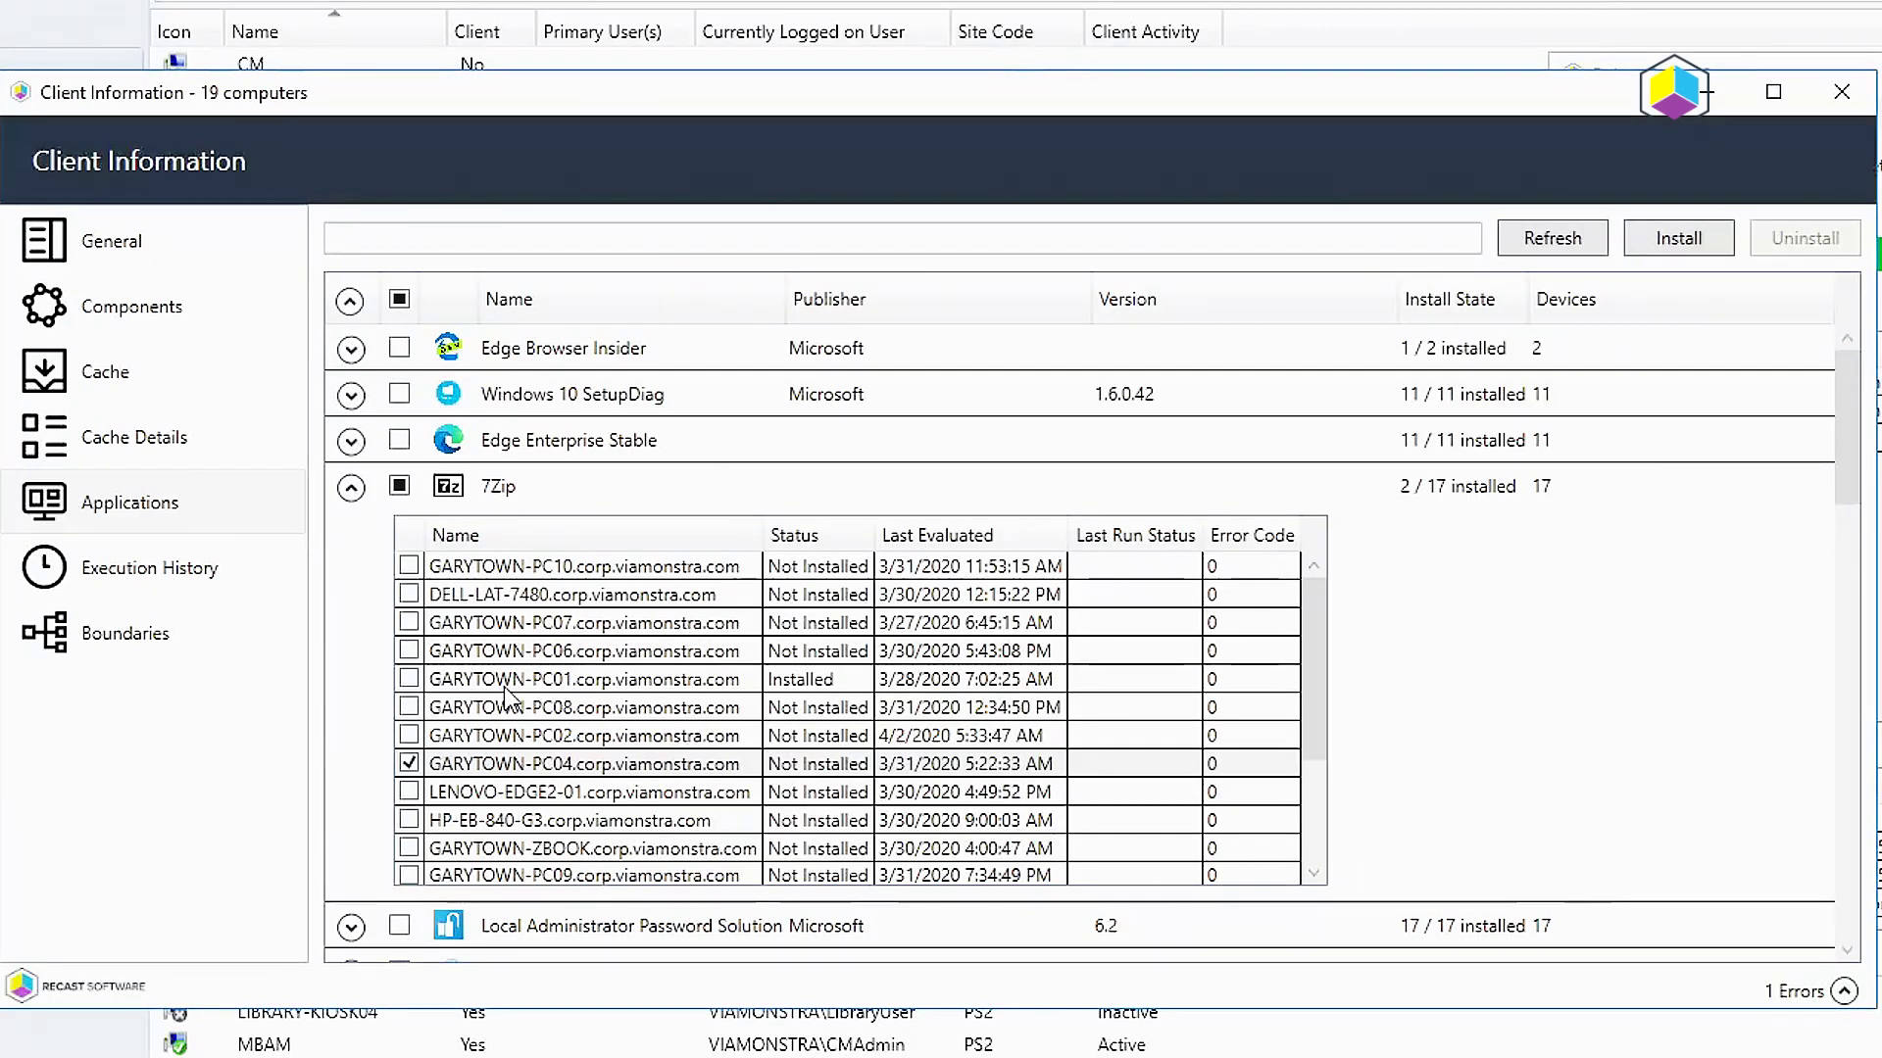
Collapse the 7Zip device list and look through the install states of the other applications.
click(350, 488)
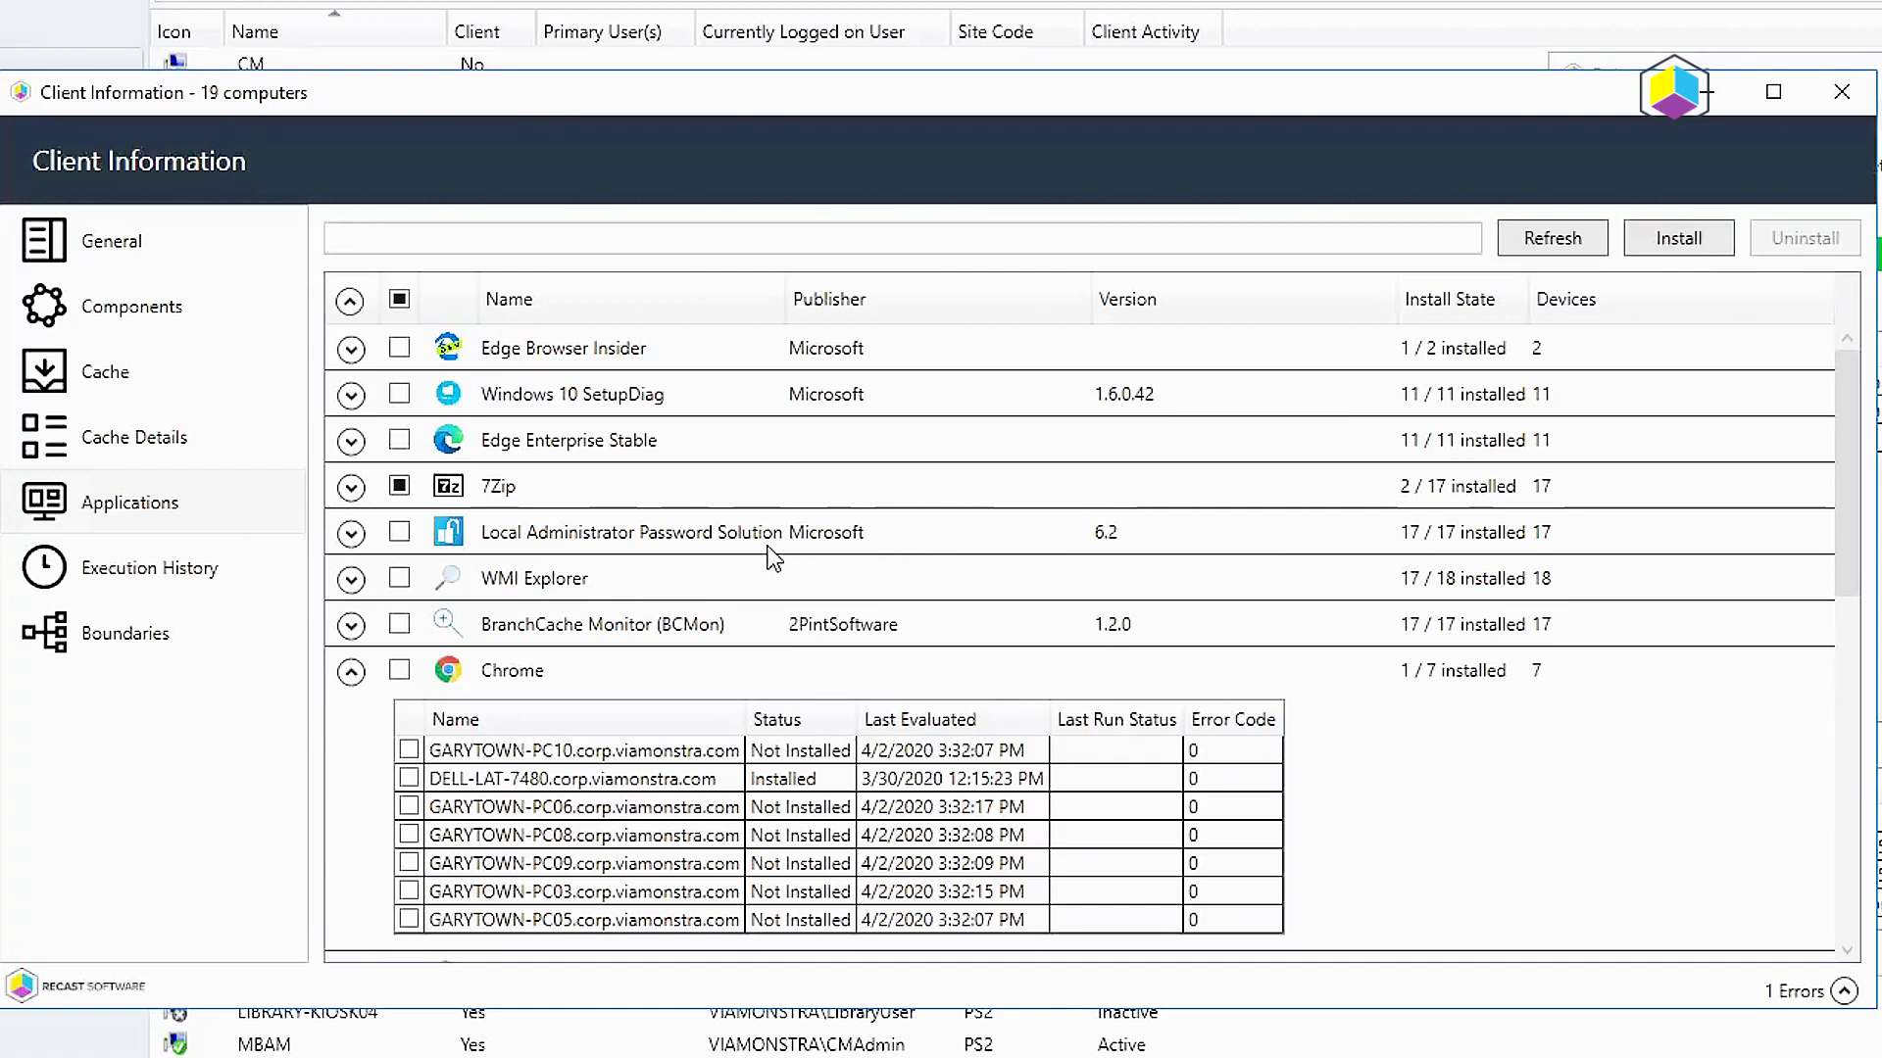
scroll(769, 554, down, 2)
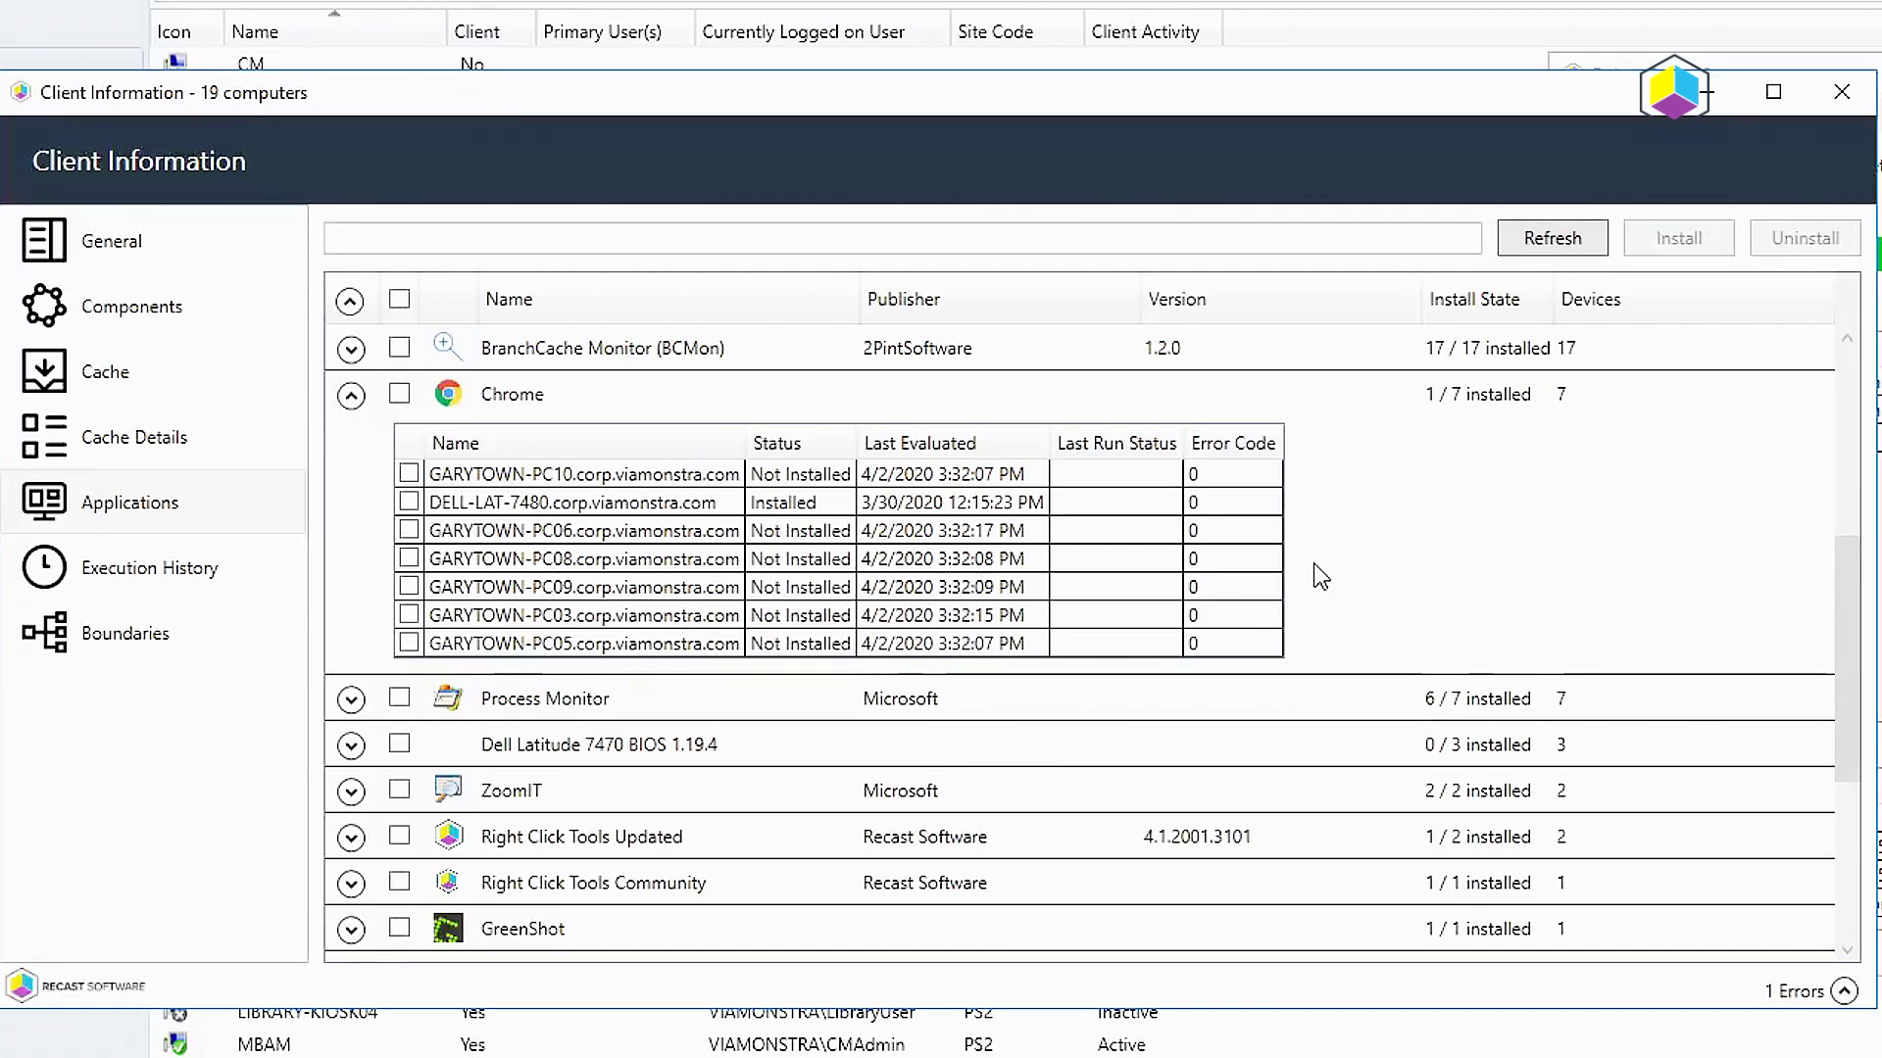
scroll(676, 627, up, 2)
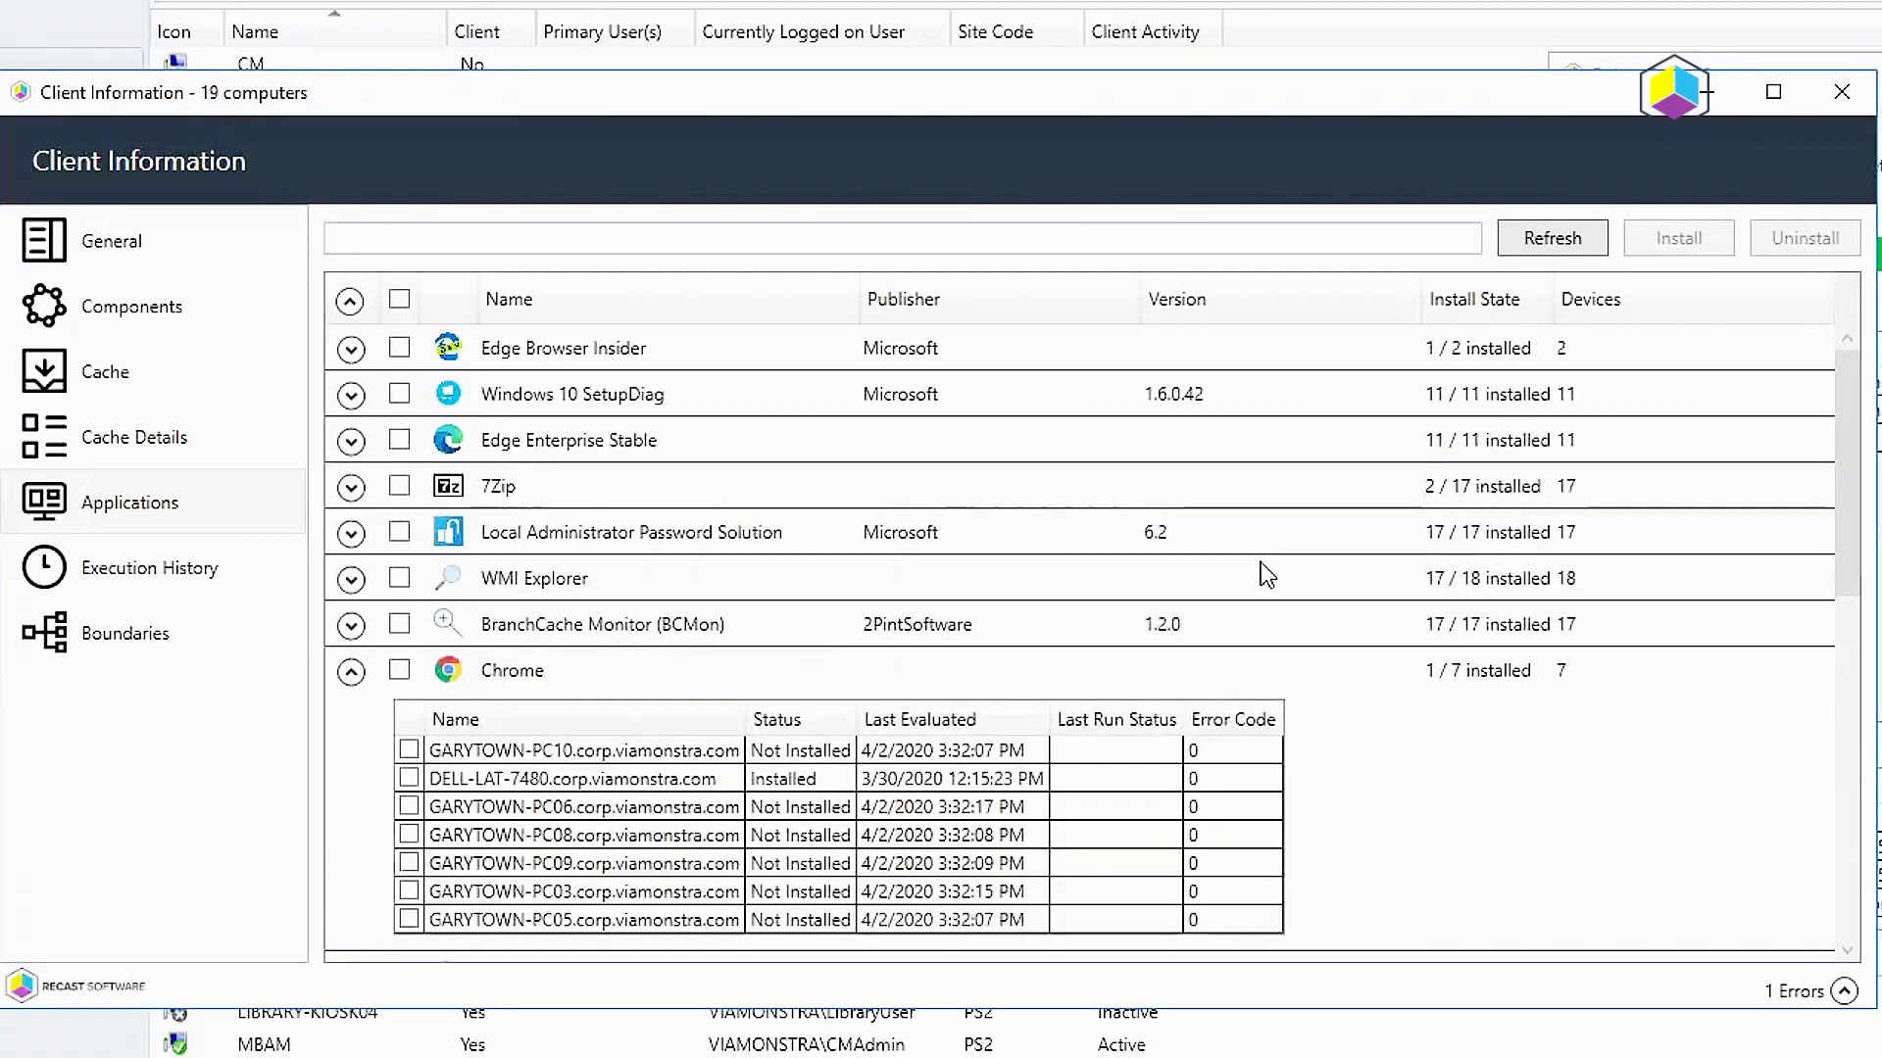
Trigger the Chrome uninstall on DELL-LAT-7480 and dismiss the result report.
click(410, 780)
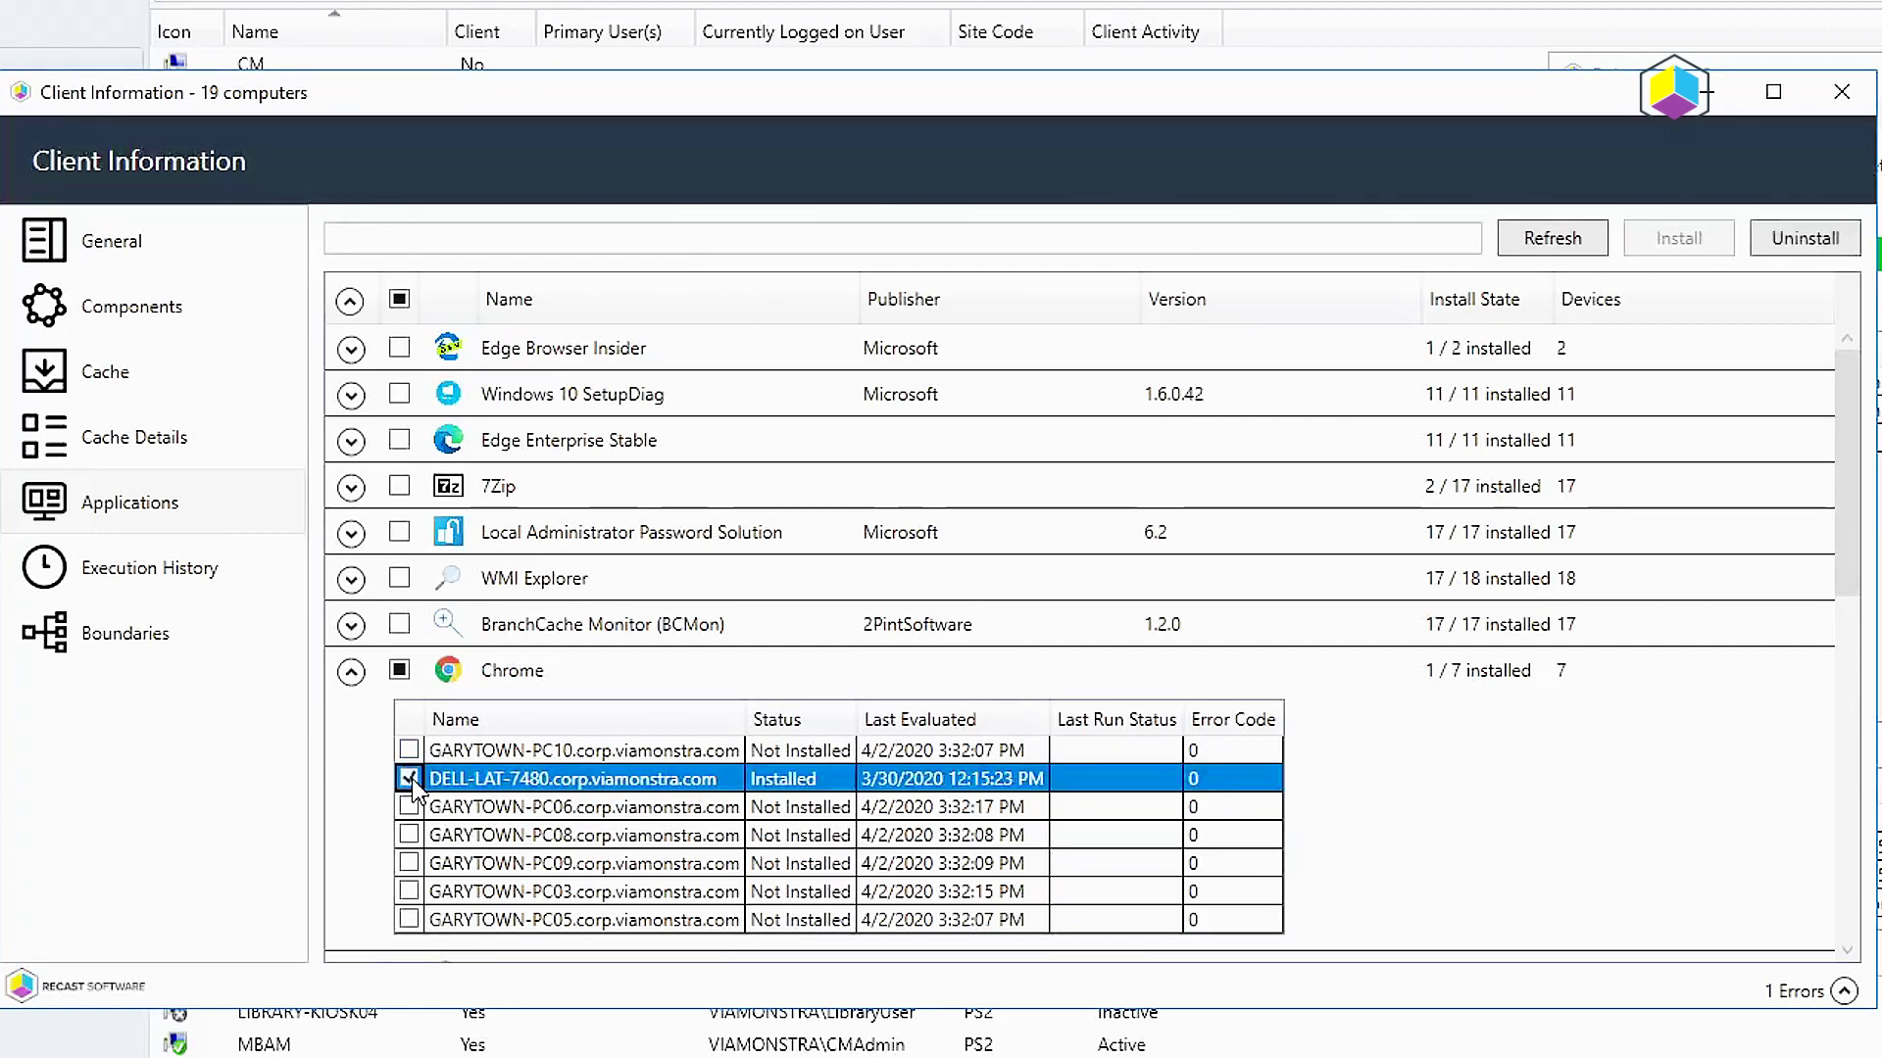
click(1825, 236)
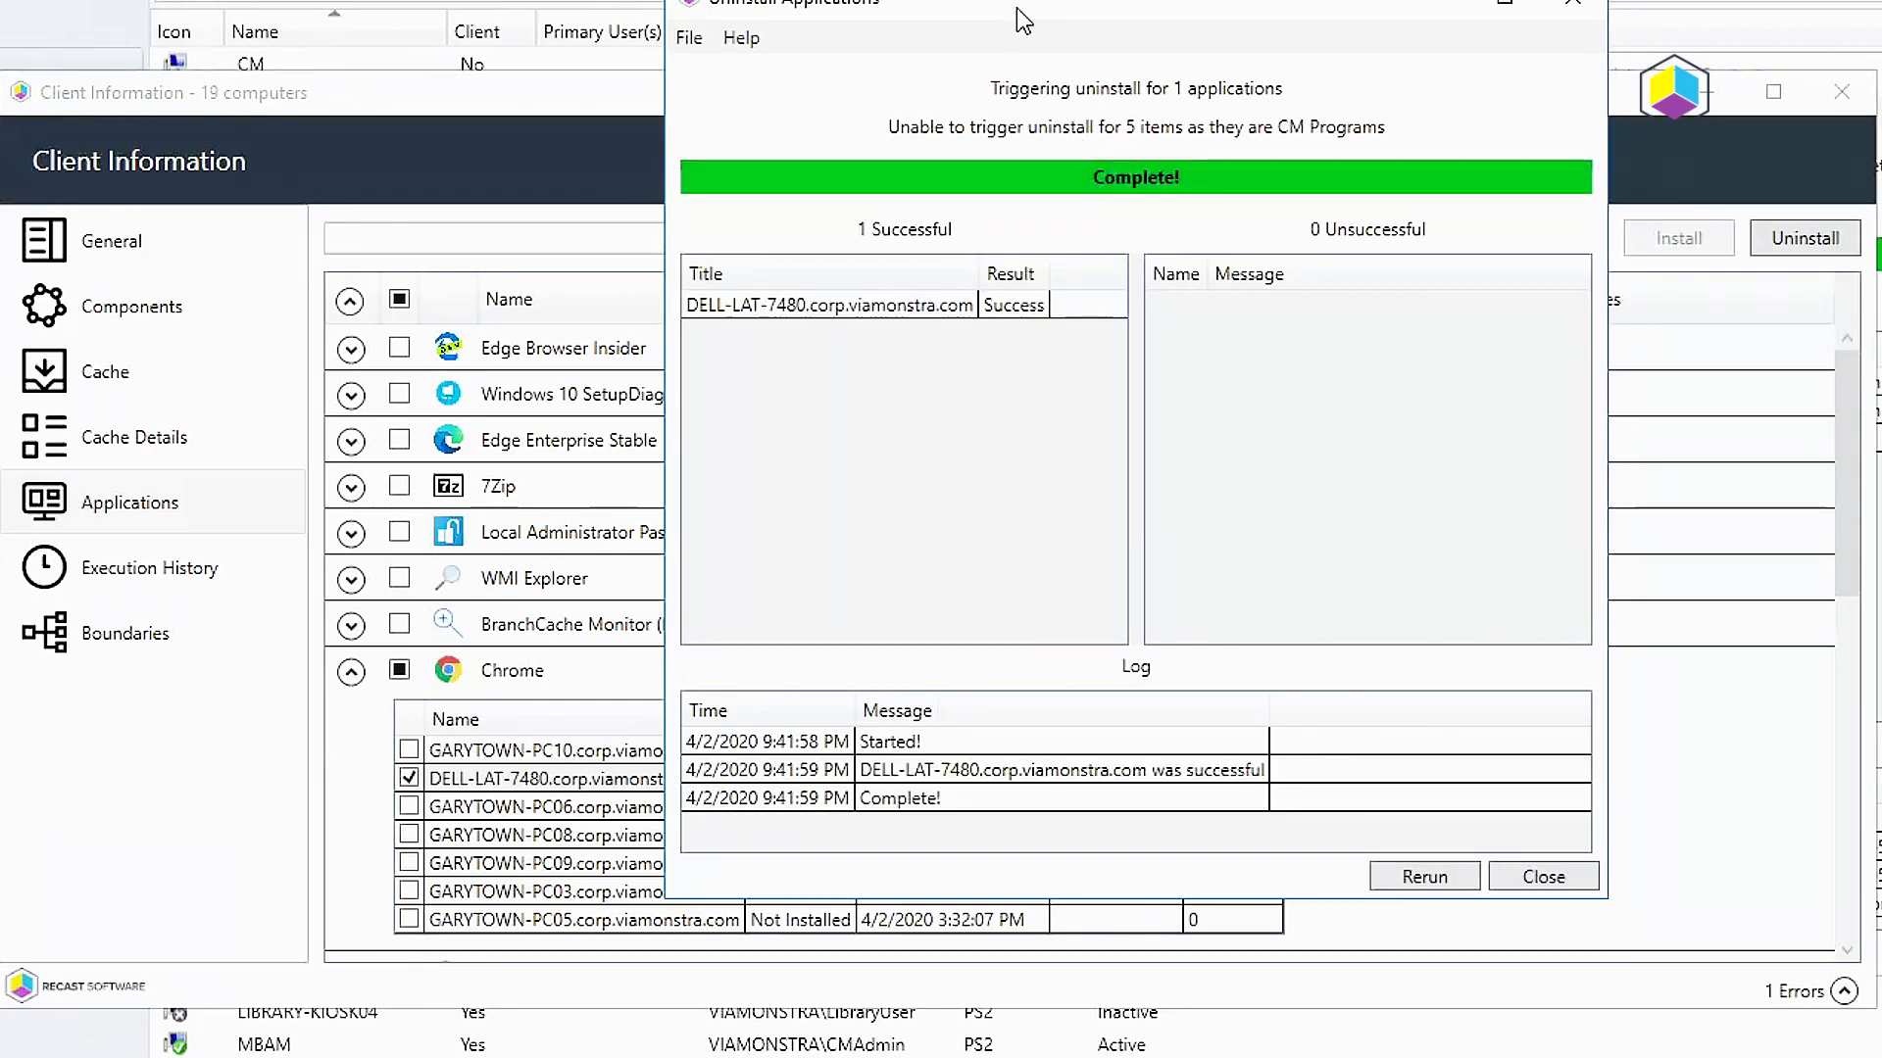
click(1541, 878)
Collapse the Chrome device list and look through the remaining applications and packages down to the end of the list.
scroll(1541, 882, down, 1)
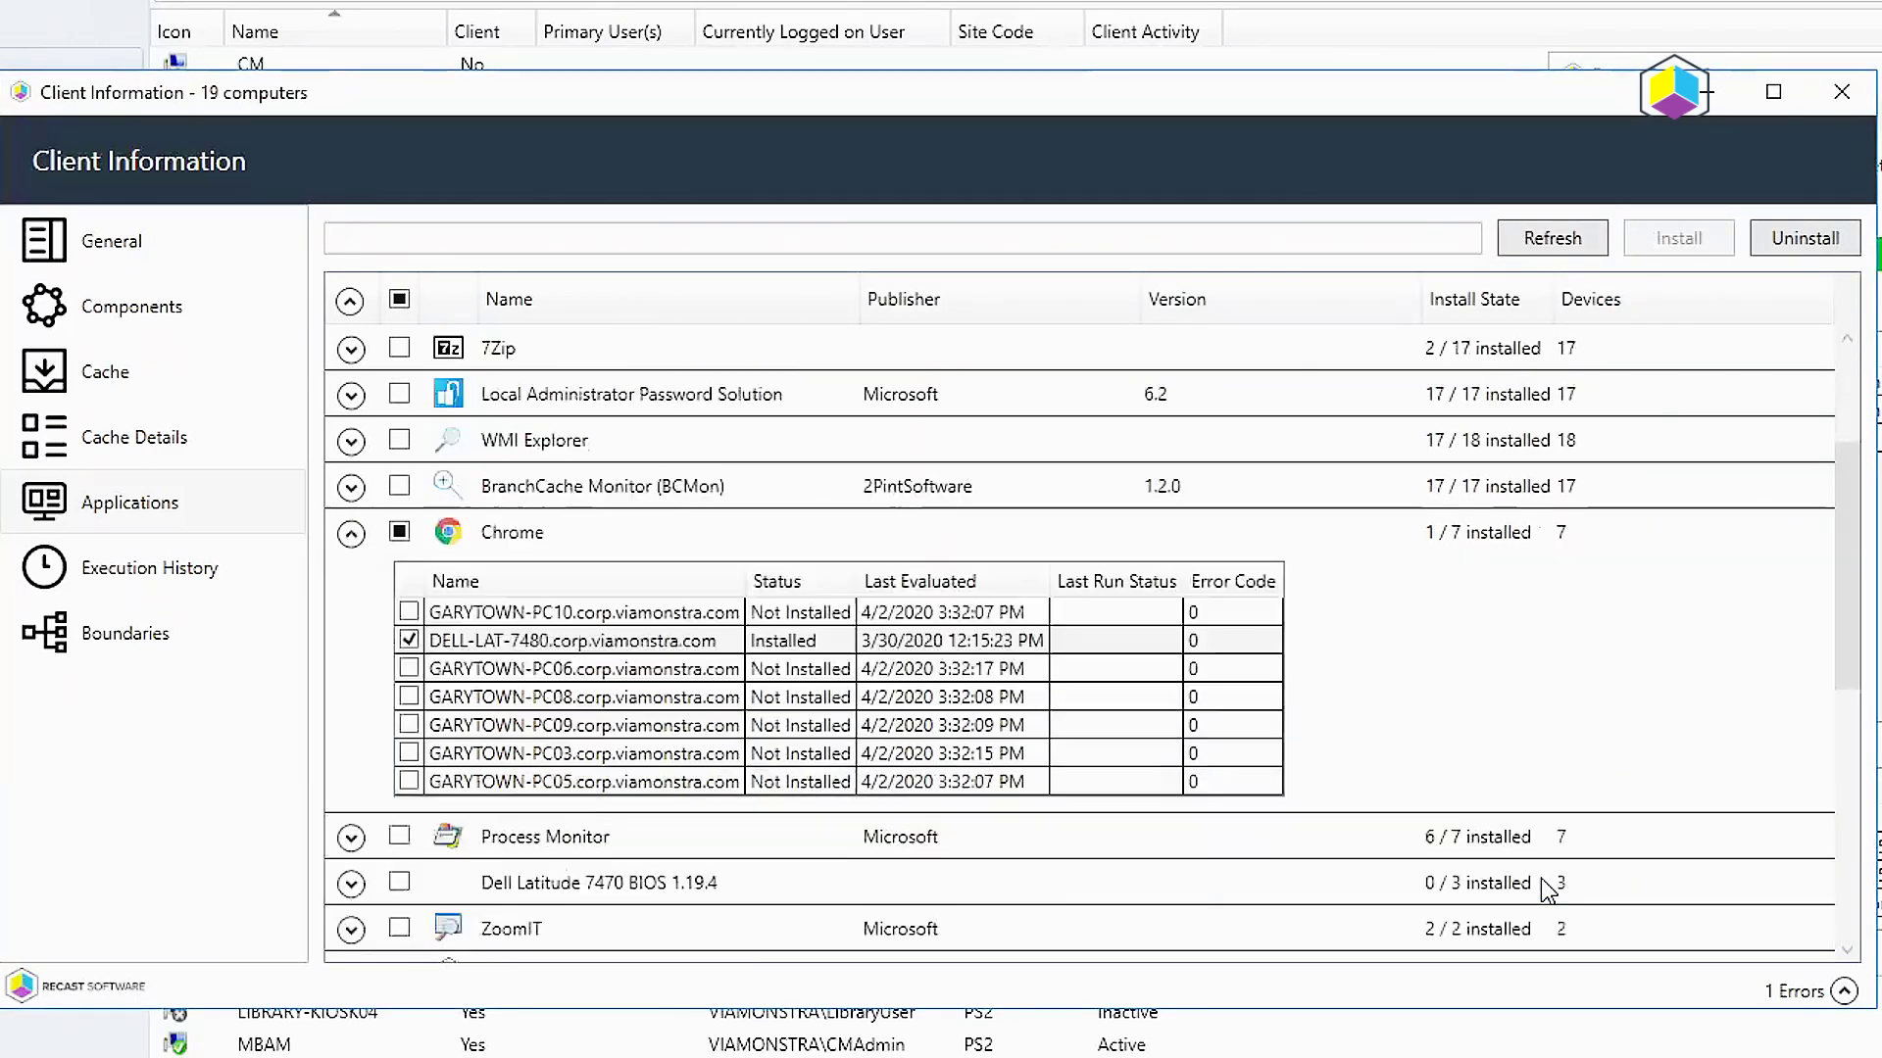
click(351, 534)
scroll(758, 652, down, 1)
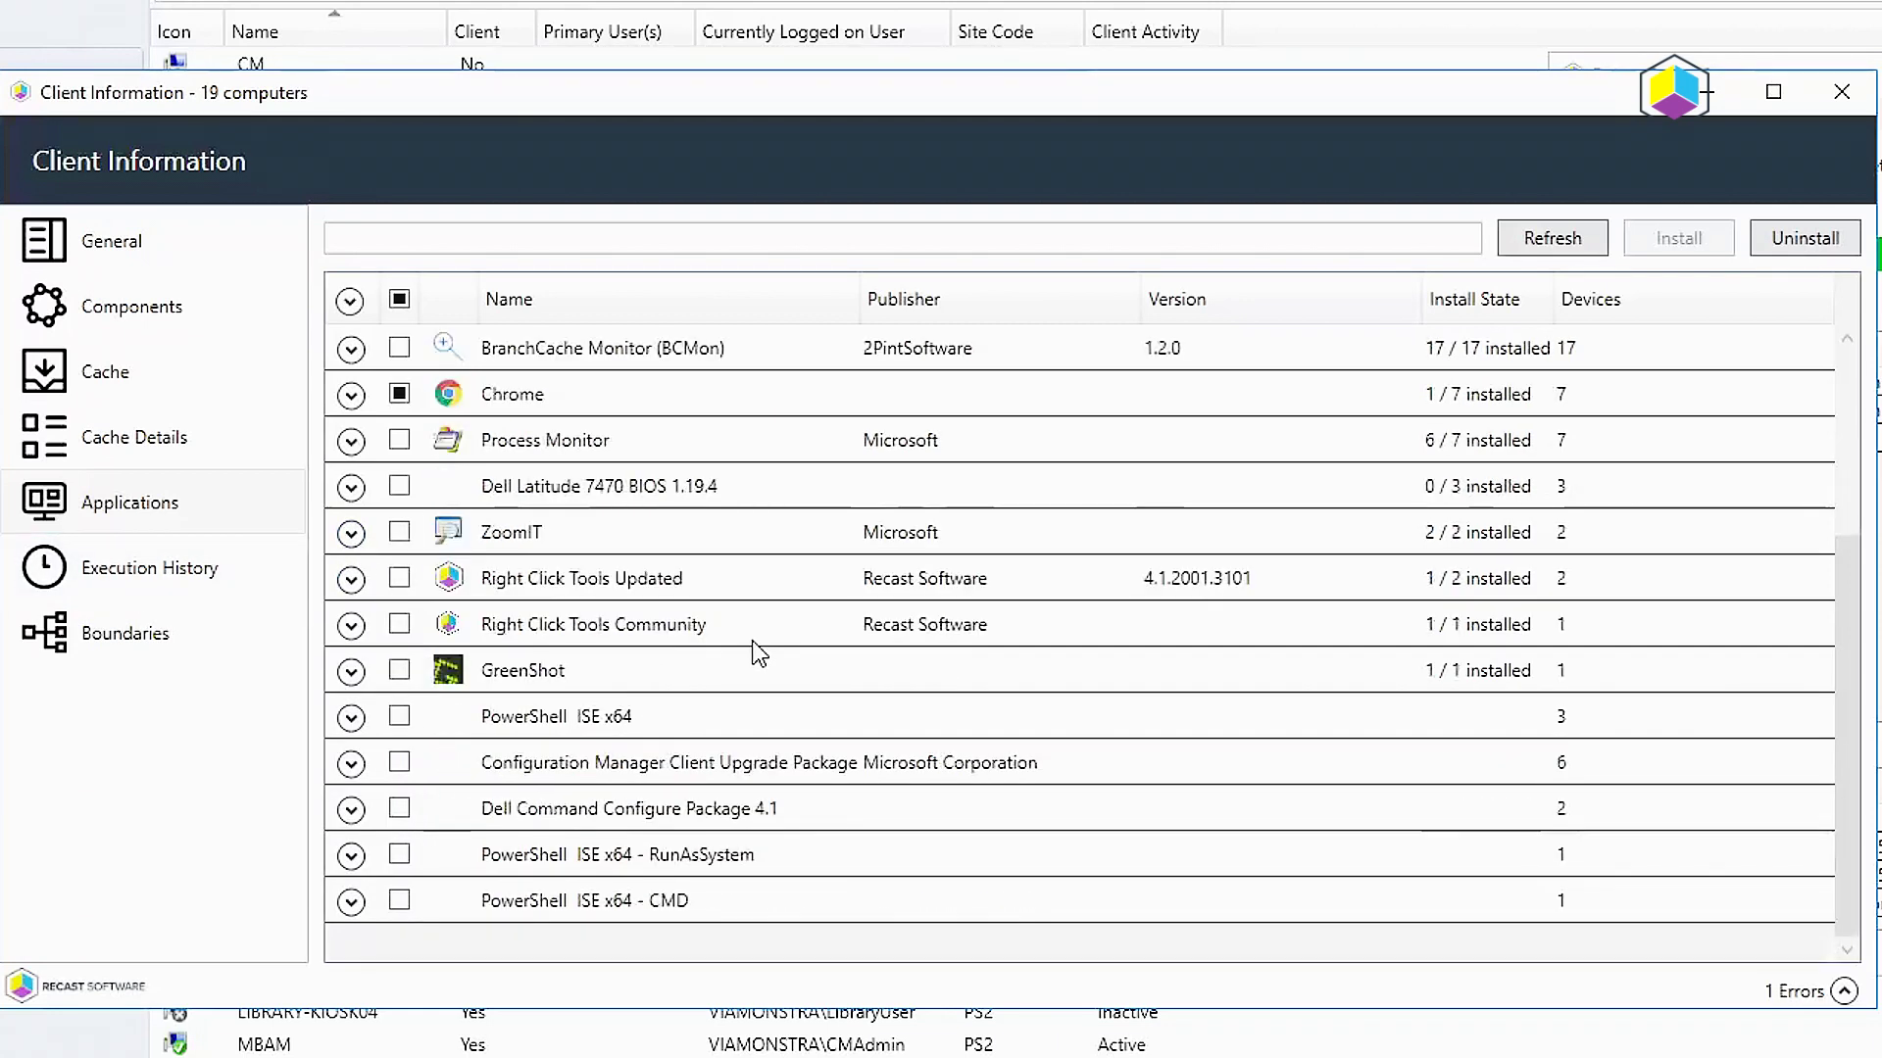
Open the execution history, examine the per-device run results of package PS200022, and collapse its device list.
click(157, 568)
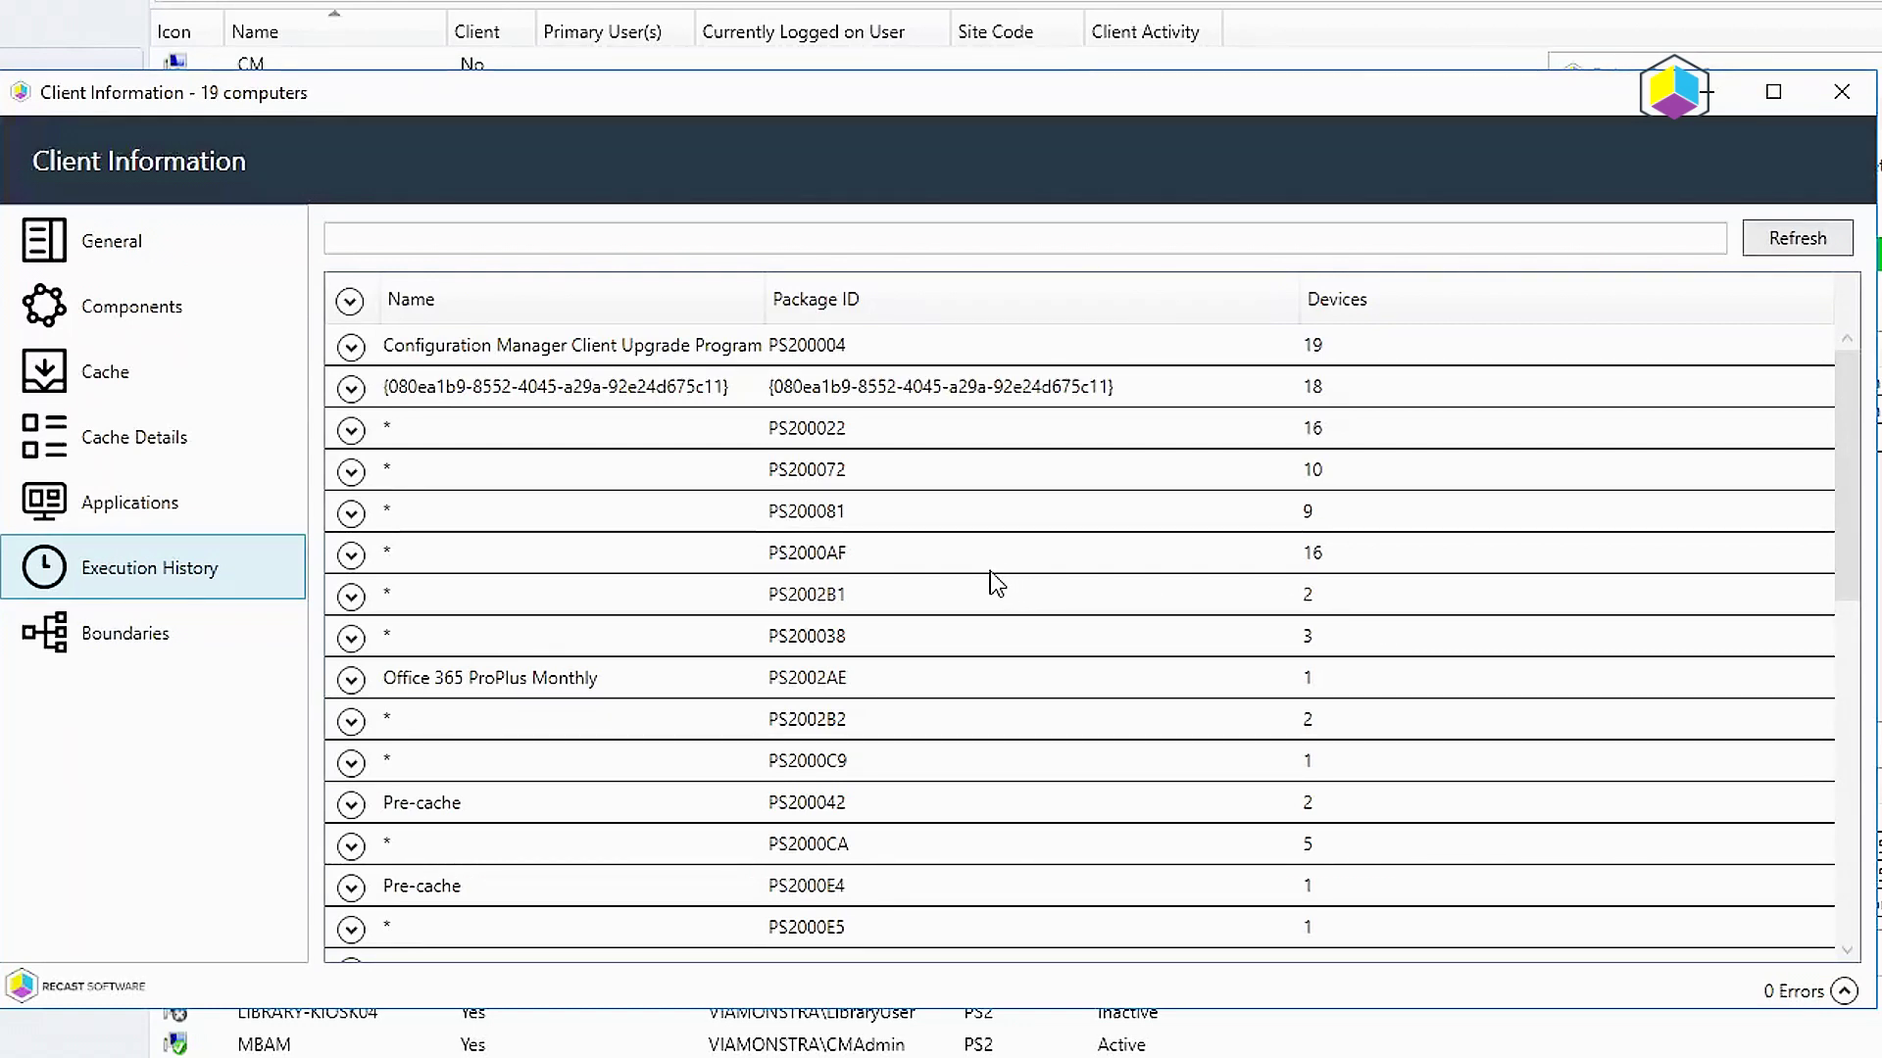
click(353, 430)
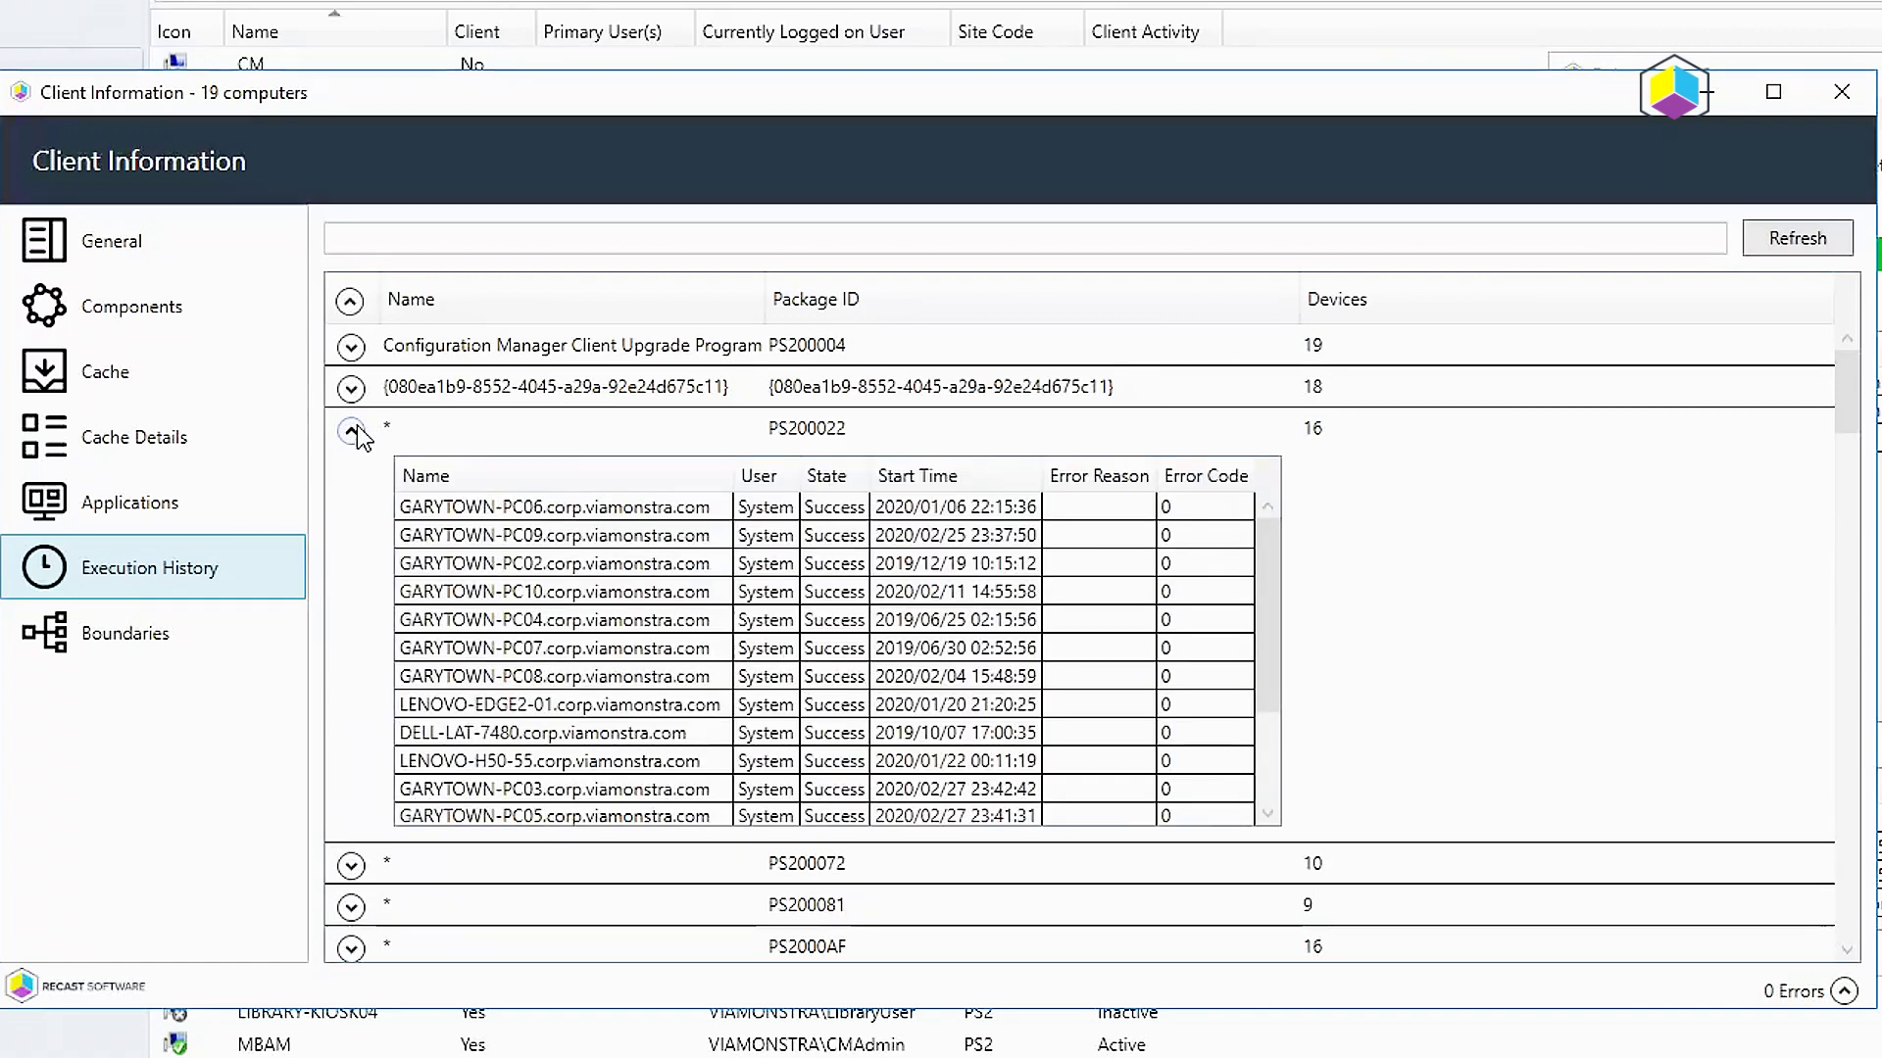
drag(1272, 588, 1303, 524)
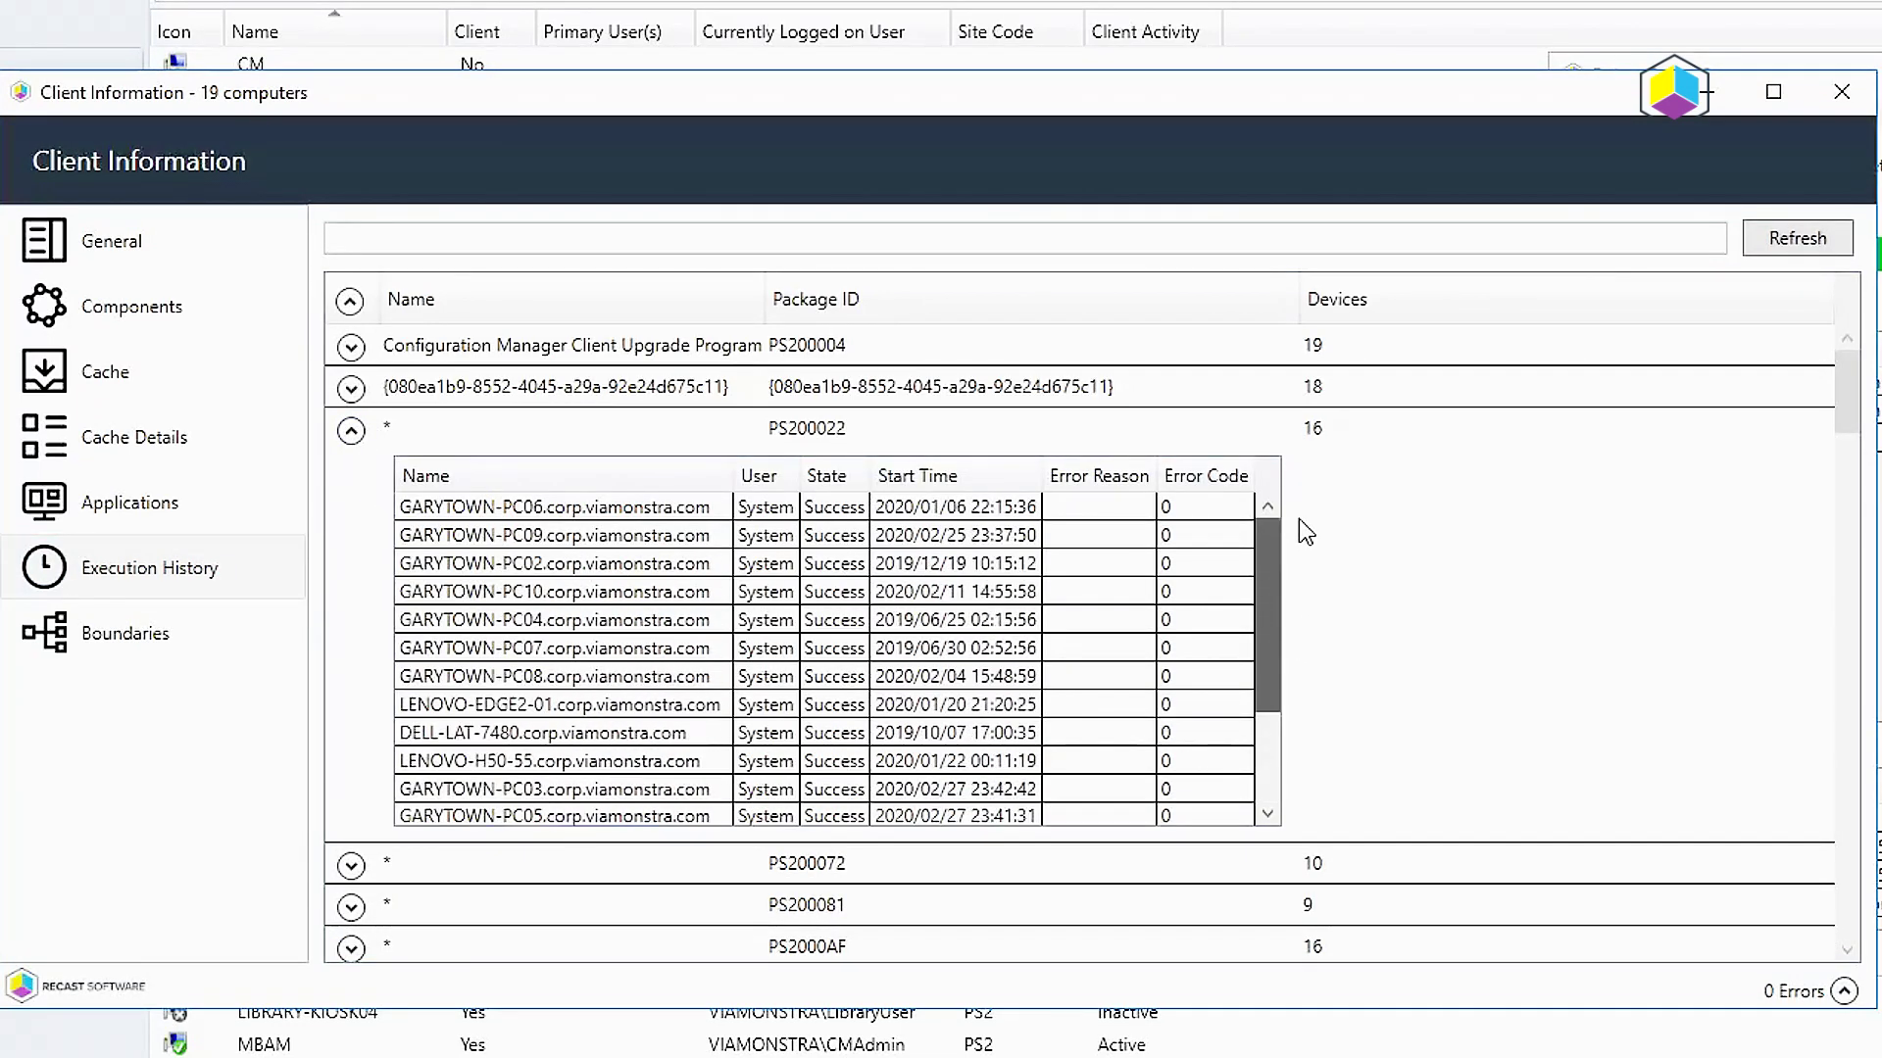
click(351, 430)
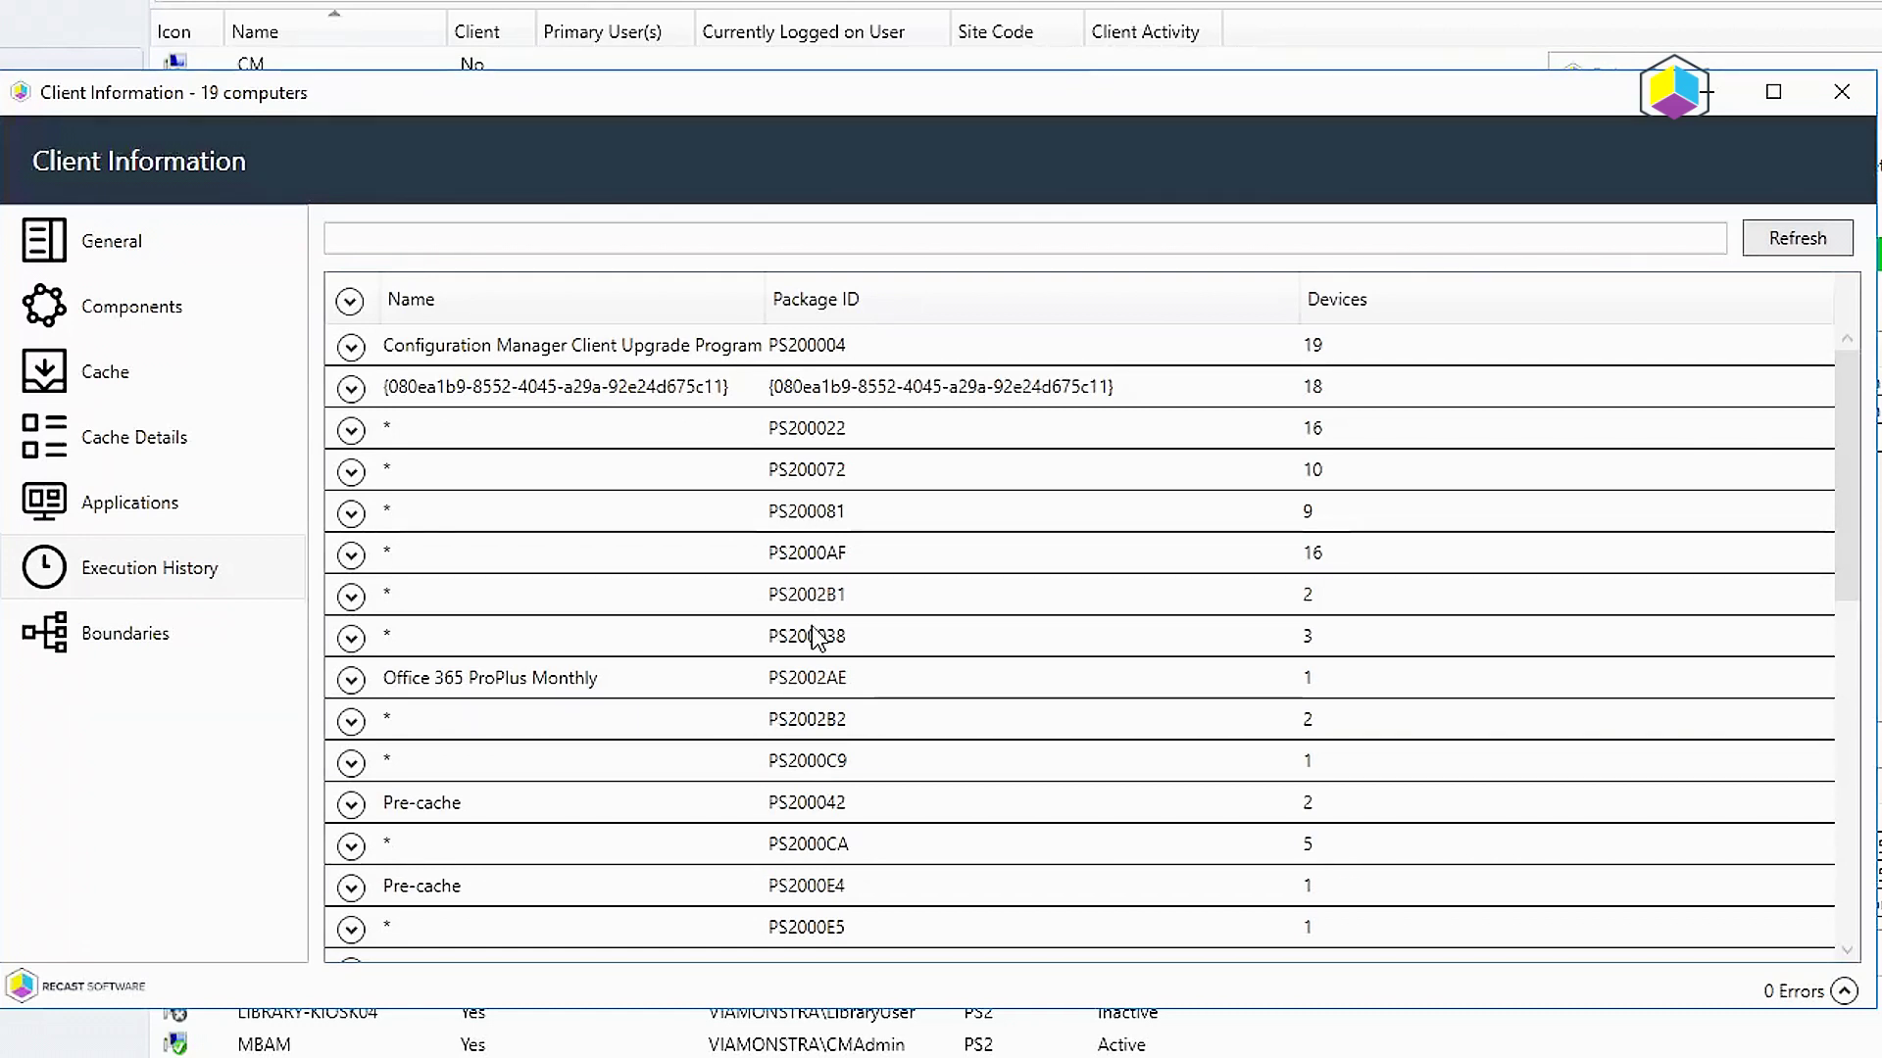
Look through the rest of the package execution history, and bring up the boundary group information for the devices.
scroll(813, 635, down, 7)
scroll(744, 637, down, 1)
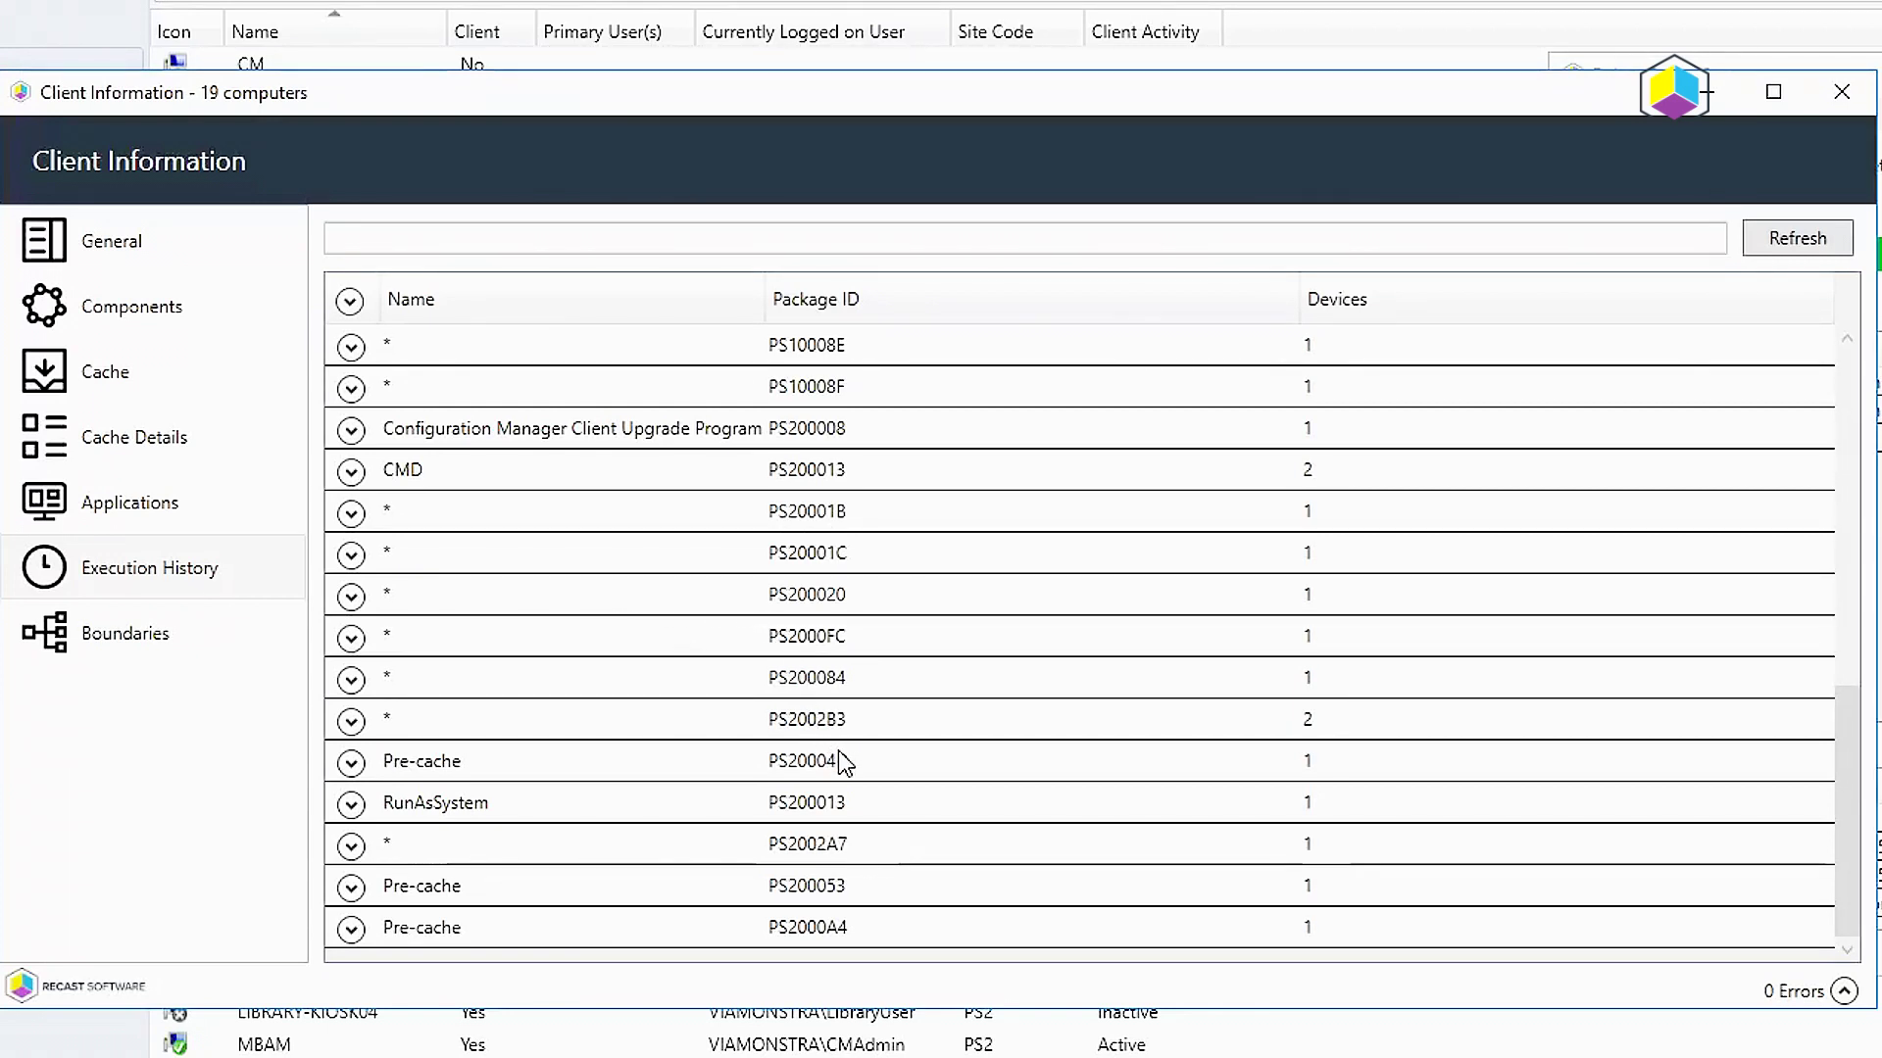
scroll(1079, 672, up, 8)
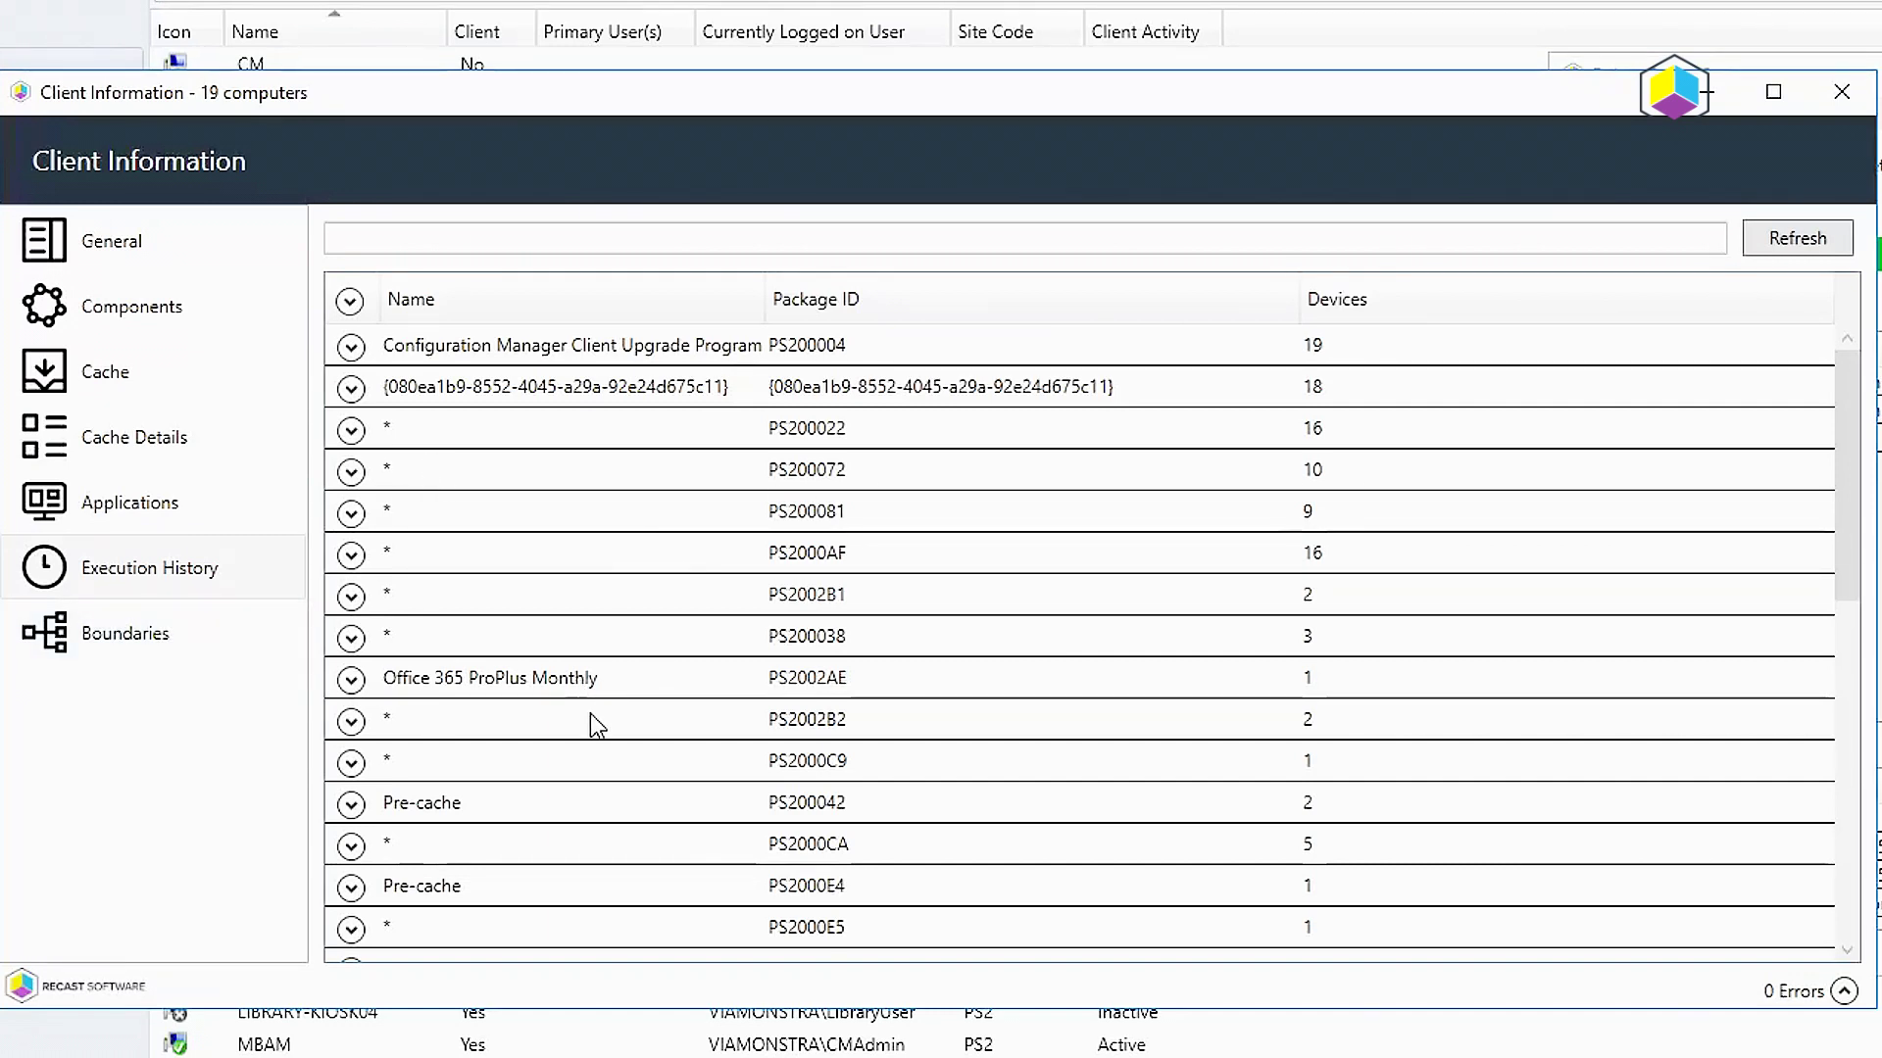
click(136, 651)
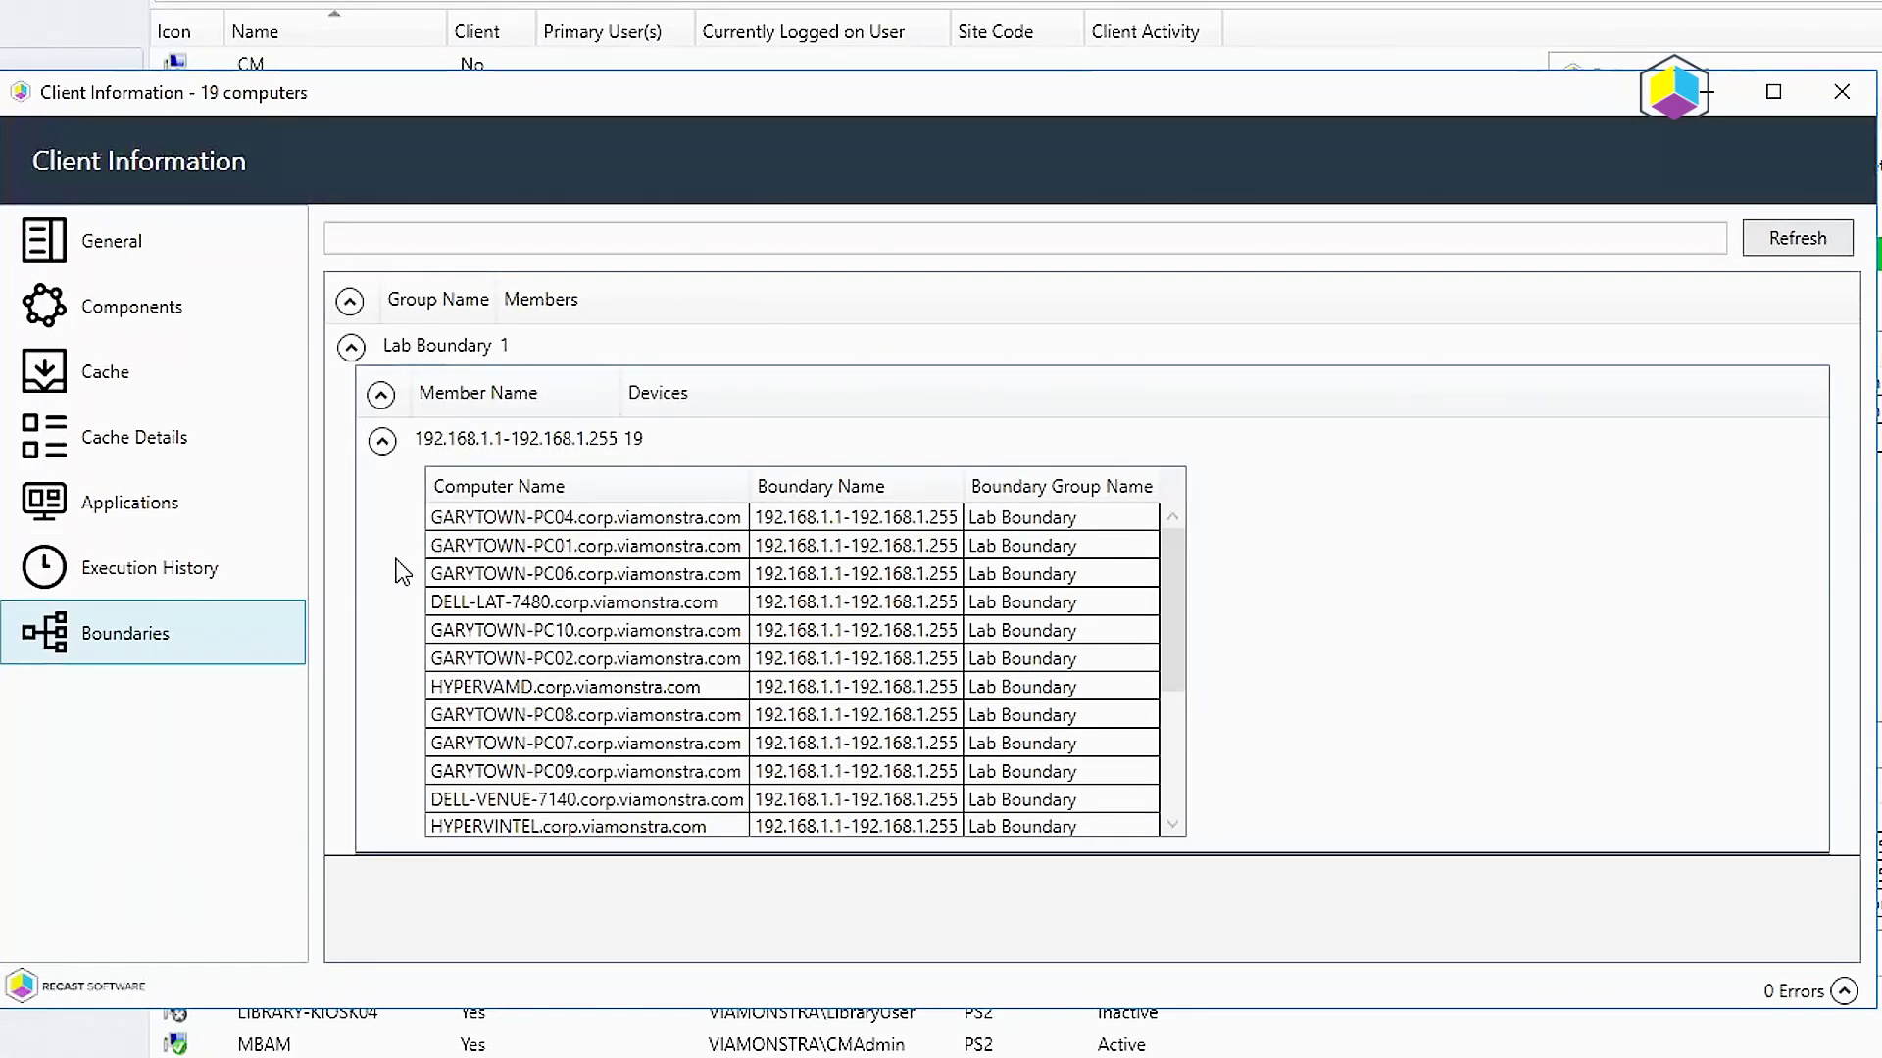